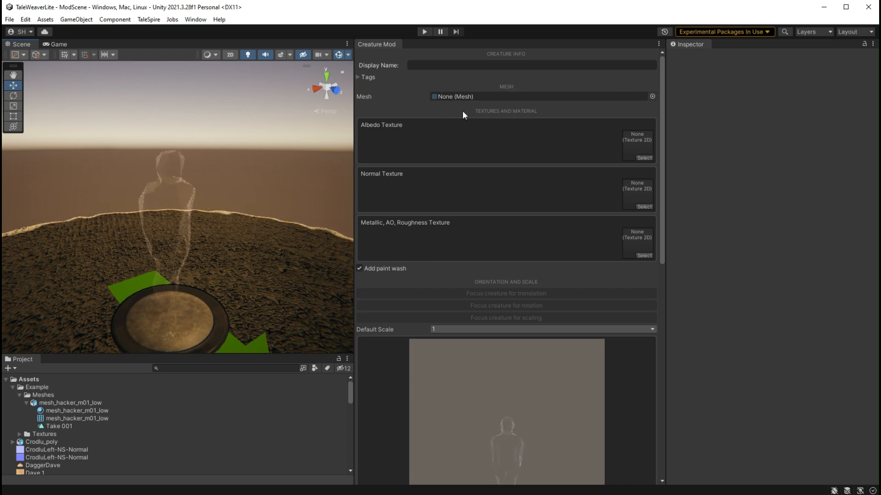
# Assign the mesh_hacker_m01_low mesh to the creature mod
pyautogui.click(652, 97)
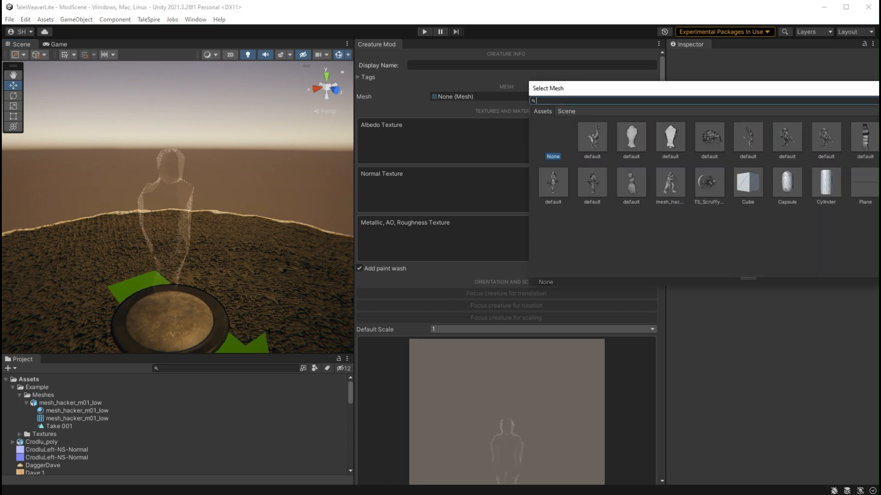
pyautogui.click(670, 183)
pyautogui.moveTo(295, 250)
pyautogui.mouseDown(button='middle')
pyautogui.moveTo(302, 205)
pyautogui.moveTo(304, 236)
pyautogui.mouseUp(button='middle')
pyautogui.moveTo(301, 221); pyautogui.dragTo(206, 227, button='right')
pyautogui.moveTo(206, 228); pyautogui.dragTo(86, 234, button='middle')
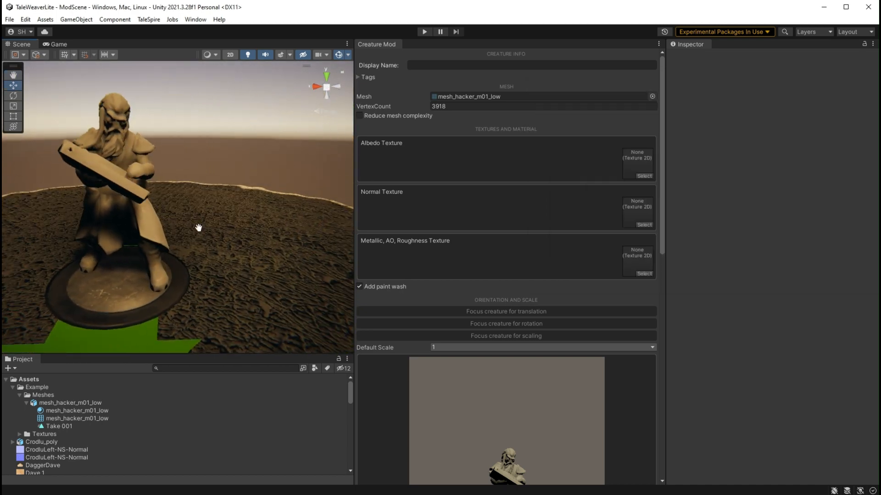
pyautogui.moveTo(197, 228); pyautogui.dragTo(227, 232, button='middle')
pyautogui.scroll(1, 229, 230)
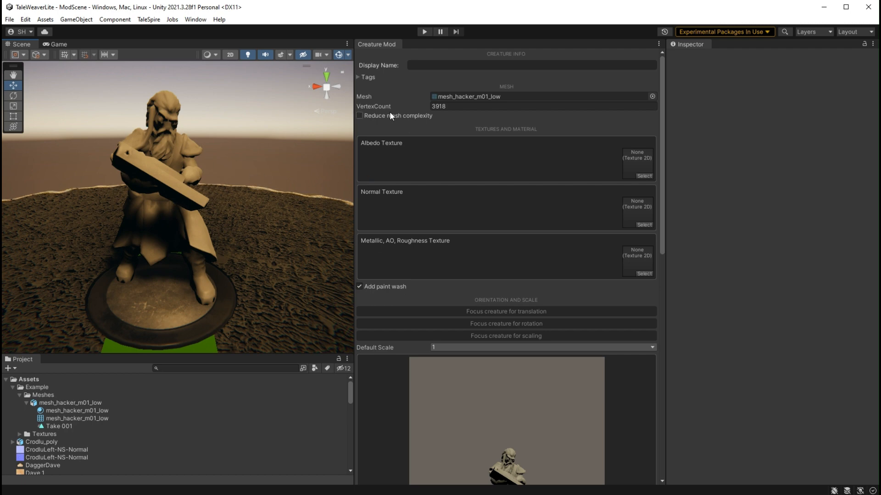
# Examine the creature's settings, the mesh_hacker_m01_low material and the wireframe preview of its mesh up close
pyautogui.click(178, 158)
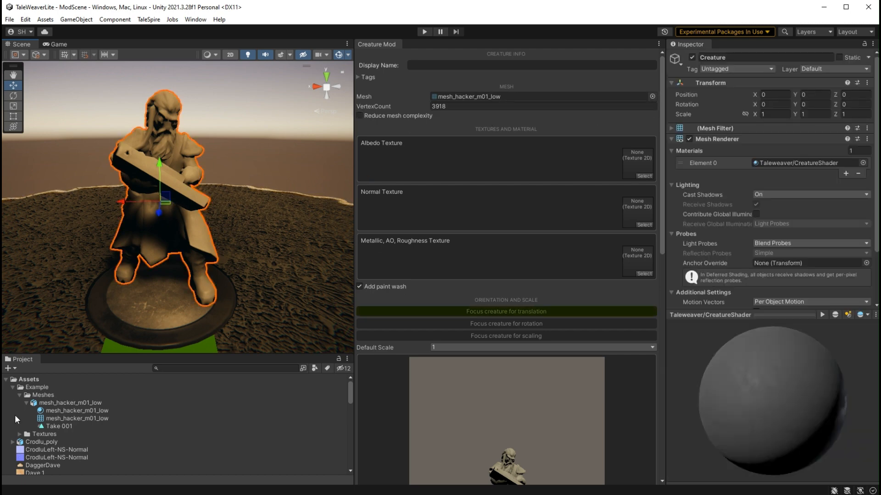
pyautogui.click(94, 410)
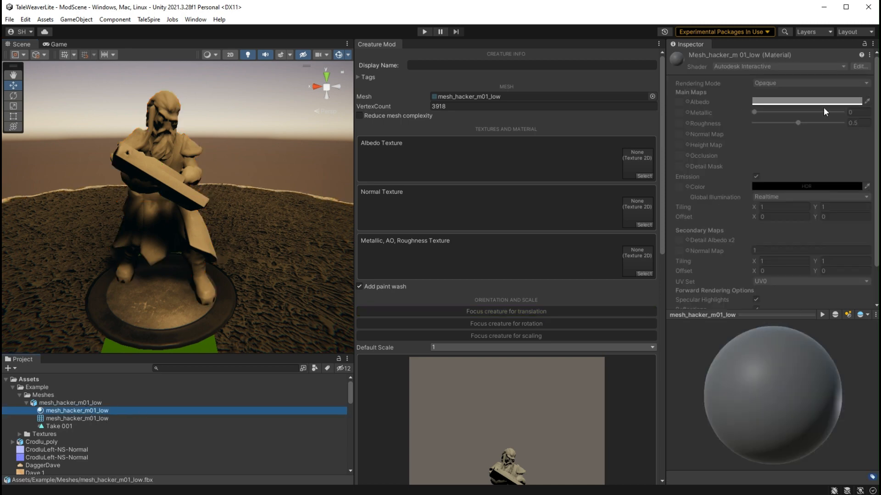
pyautogui.click(66, 419)
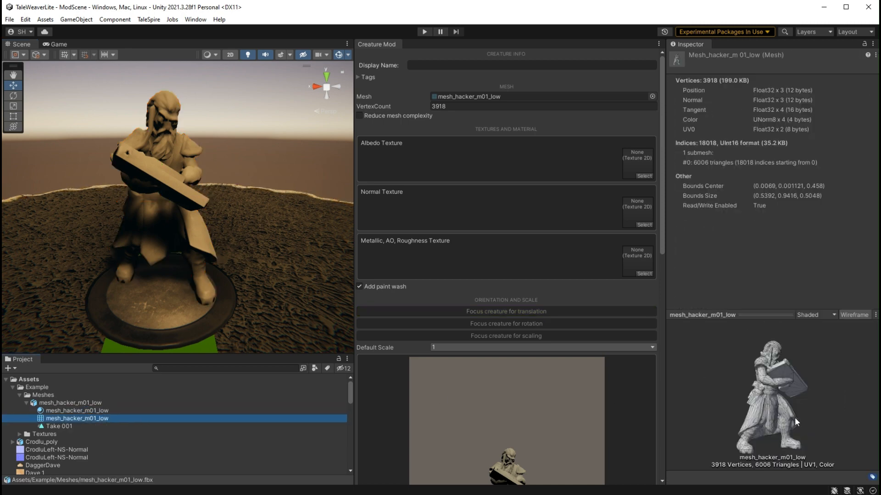
pyautogui.moveTo(794, 418); pyautogui.dragTo(742, 411)
pyautogui.scroll(10, 790, 417)
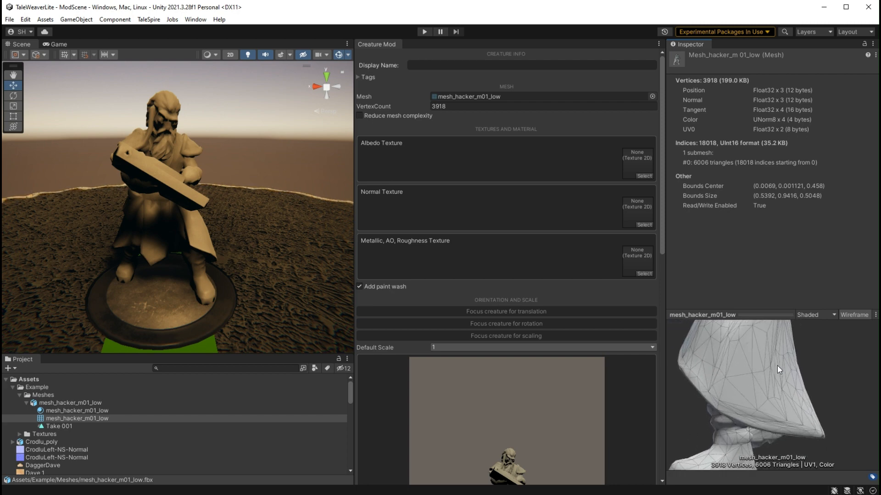
pyautogui.moveTo(777, 365); pyautogui.dragTo(706, 376)
pyautogui.moveTo(808, 425)
pyautogui.mouseDown()
pyautogui.moveTo(819, 425)
pyautogui.moveTo(780, 362)
pyautogui.moveTo(789, 417)
pyautogui.moveTo(816, 436)
pyautogui.moveTo(796, 360)
pyautogui.moveTo(810, 393)
pyautogui.moveTo(788, 436)
pyautogui.moveTo(795, 412)
pyautogui.moveTo(802, 418)
pyautogui.mouseUp()
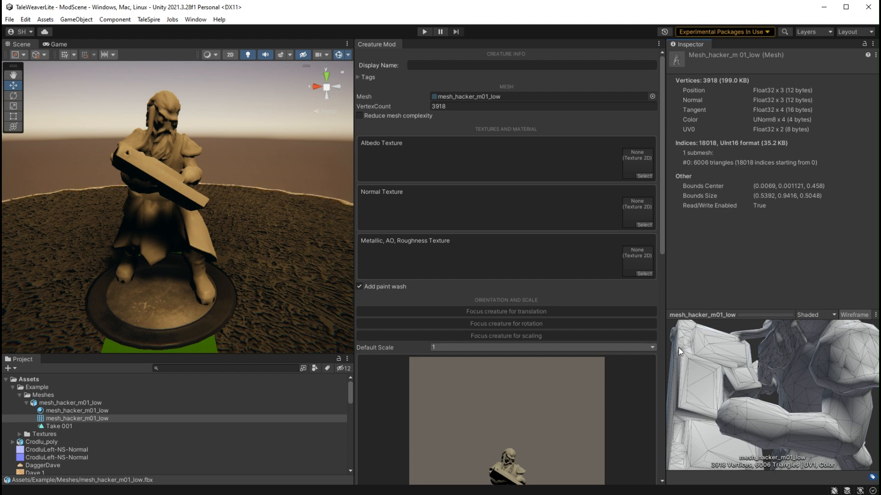
# Assign the hacker mesh's blue-purple normal map as the creature's Normal Texture
pyautogui.click(646, 225)
pyautogui.scroll(-3, 706, 326)
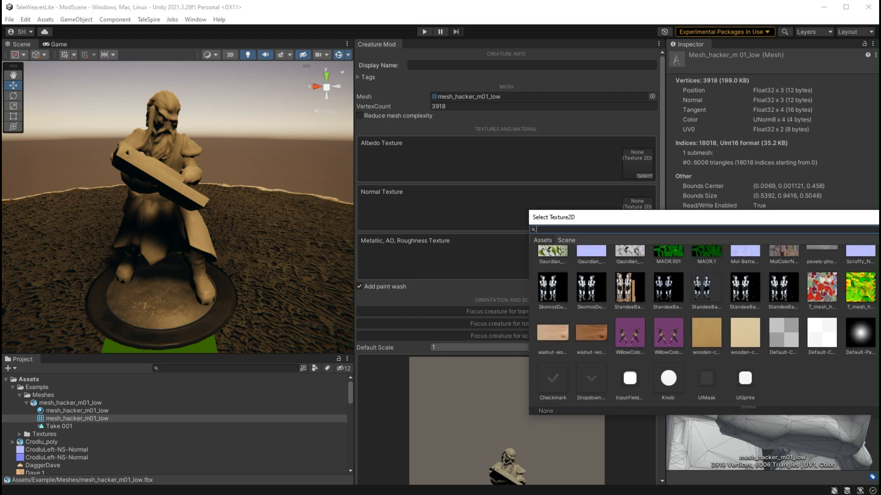
pyautogui.click(880, 287)
pyautogui.scroll(3, 255, 210)
pyautogui.moveTo(265, 174); pyautogui.dragTo(275, 210, button='middle')
pyautogui.scroll(1, 271, 226)
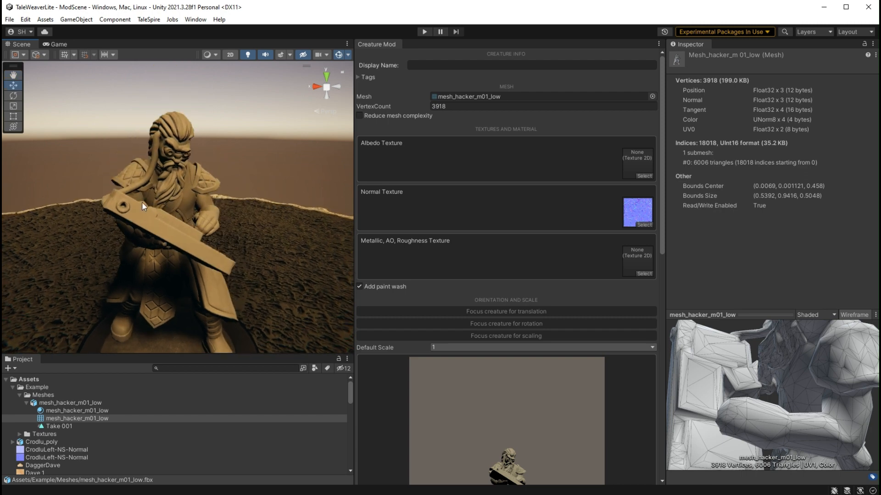
# Examine the normal-mapped keyboard, armour and hands on the creature, comparing them with the mesh's wireframe preview
pyautogui.moveTo(262, 258); pyautogui.dragTo(216, 251, button='right')
pyautogui.moveTo(243, 255); pyautogui.dragTo(174, 258, button='middle')
pyautogui.moveTo(175, 258); pyautogui.dragTo(149, 257, button='right')
pyautogui.moveTo(246, 256); pyautogui.dragTo(214, 260, button='middle')
pyautogui.moveTo(214, 260); pyautogui.dragTo(144, 256, button='right')
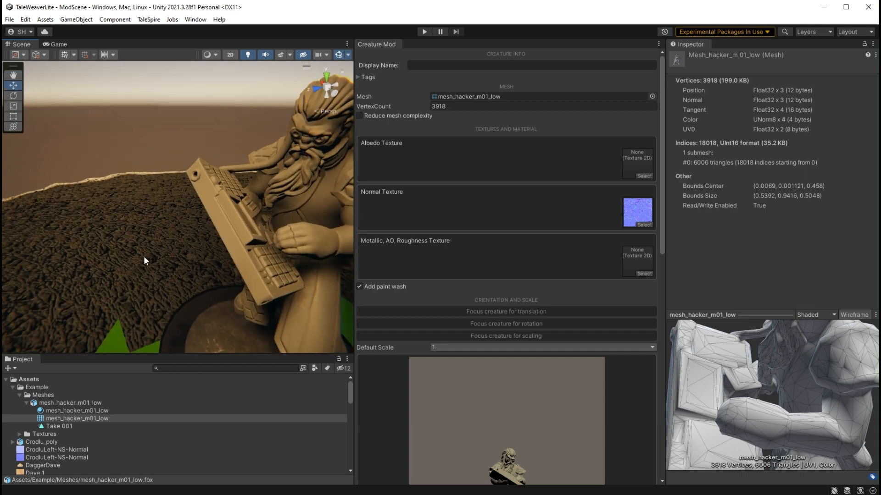
pyautogui.moveTo(250, 246); pyautogui.dragTo(73, 261, button='middle')
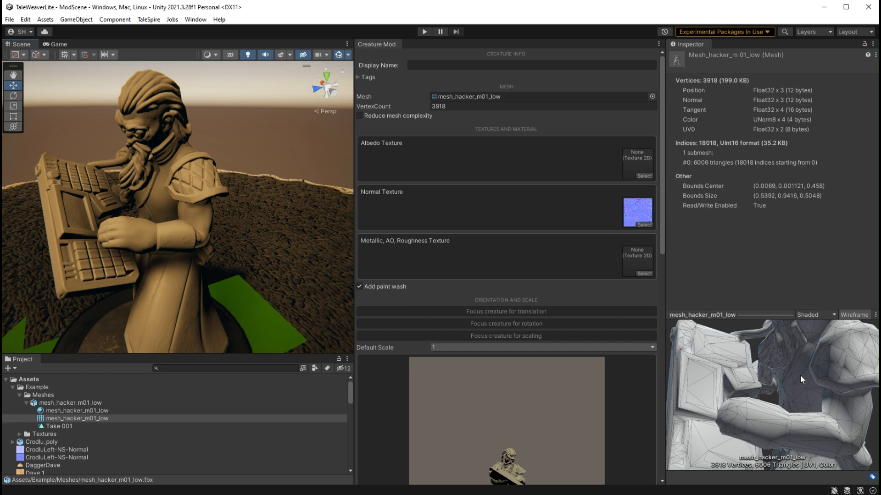
pyautogui.moveTo(800, 379); pyautogui.dragTo(824, 380)
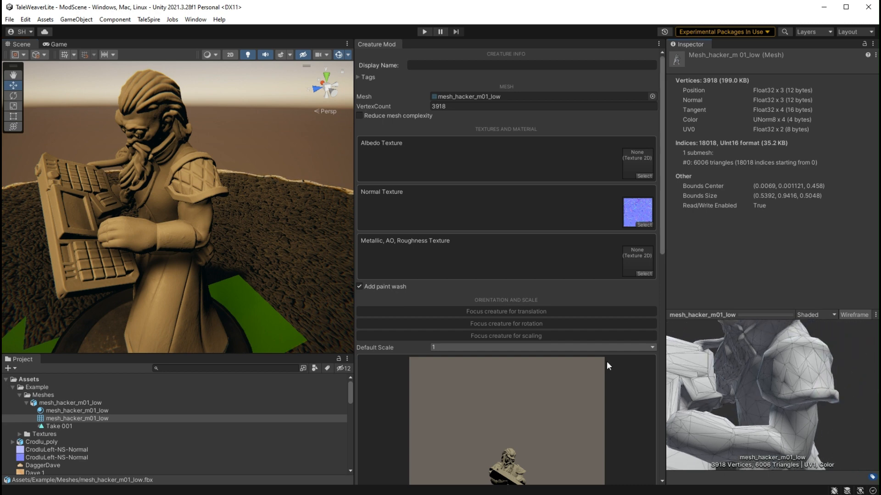
pyautogui.moveTo(657, 357); pyautogui.dragTo(742, 365)
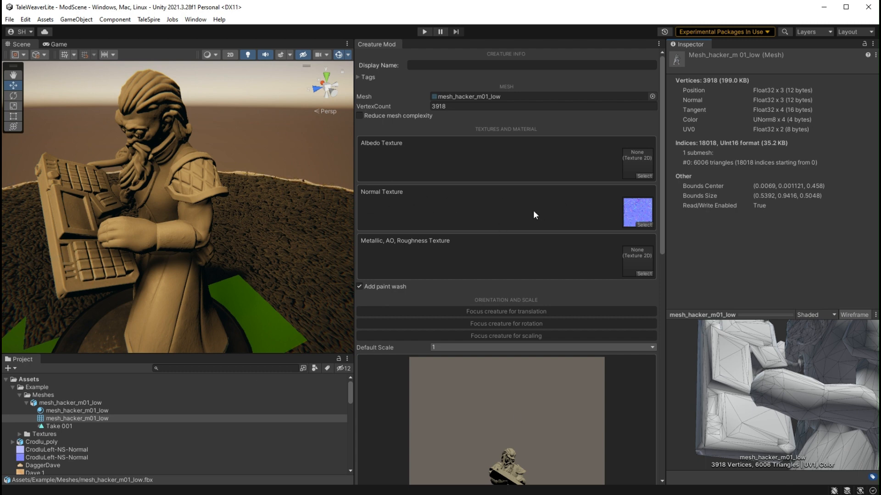
pyautogui.moveTo(171, 250); pyautogui.dragTo(198, 251, button='right')
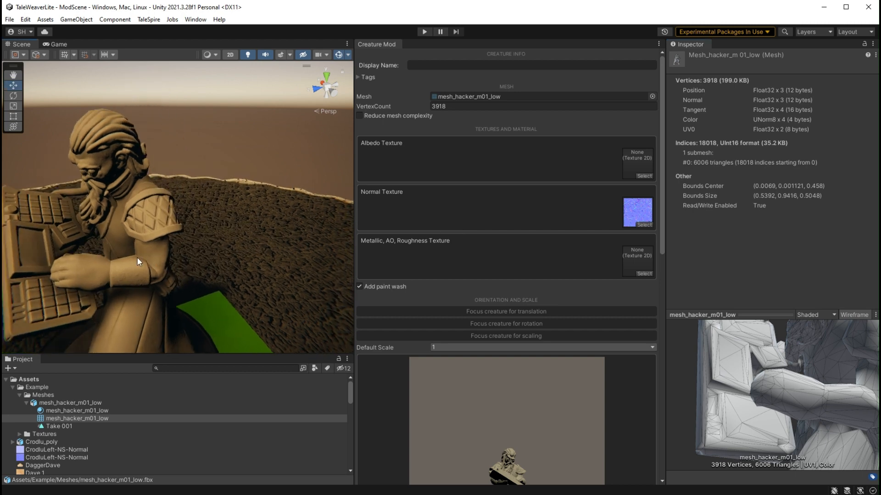
pyautogui.moveTo(136, 258); pyautogui.dragTo(211, 237, button='right')
pyautogui.moveTo(125, 255); pyautogui.dragTo(195, 225, button='middle')
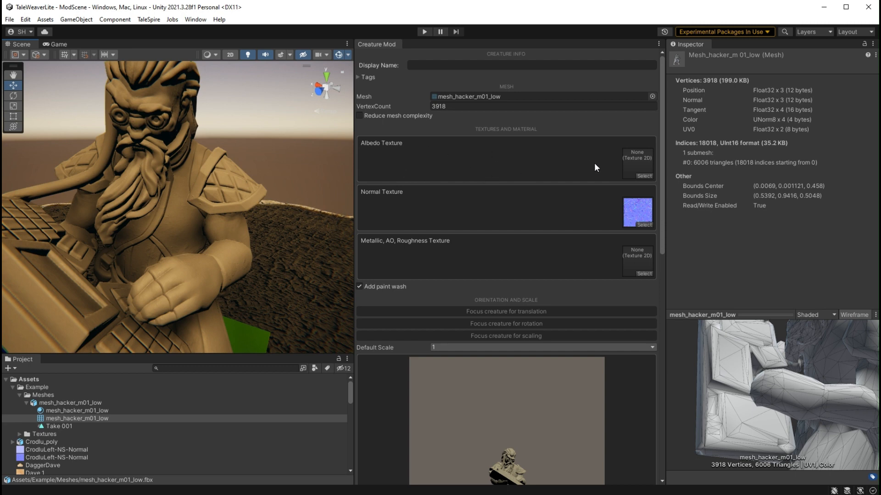
# Assign T_mesh_hacker_m01_low_BC2 as the creature's Albedo Texture
pyautogui.click(644, 176)
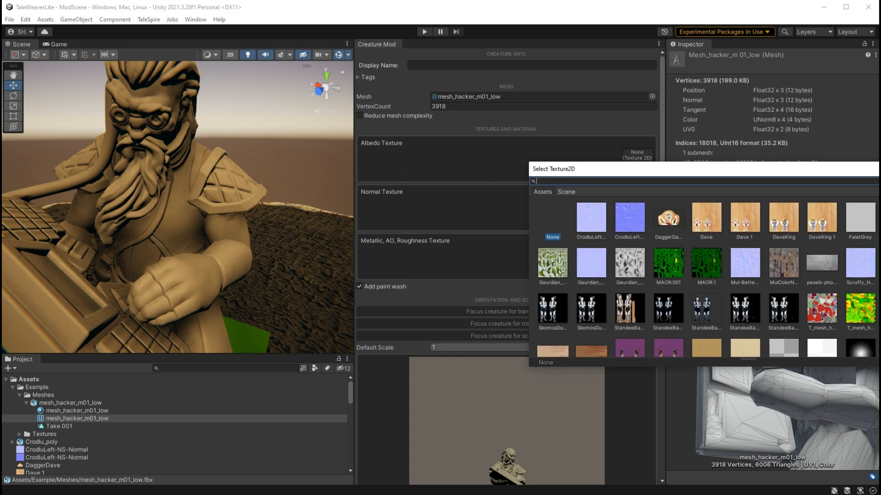
pyautogui.scroll(-2, 706, 277)
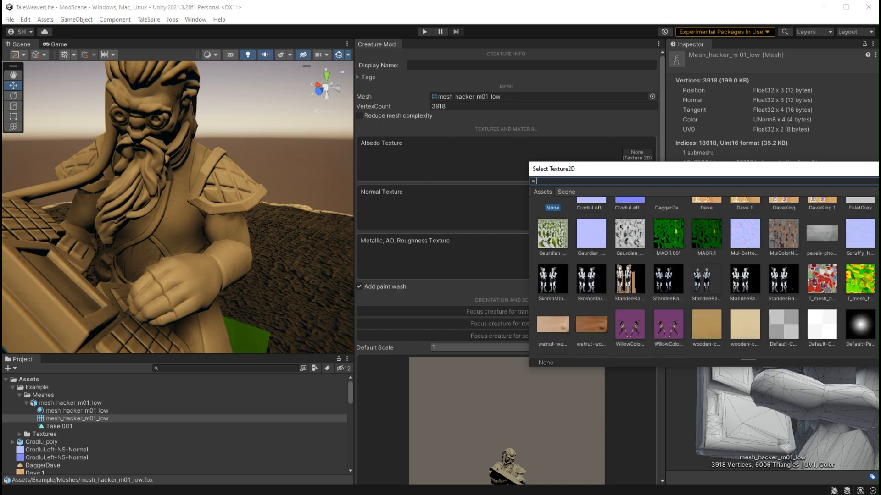
pyautogui.click(821, 280)
pyautogui.scroll(-4, 232, 205)
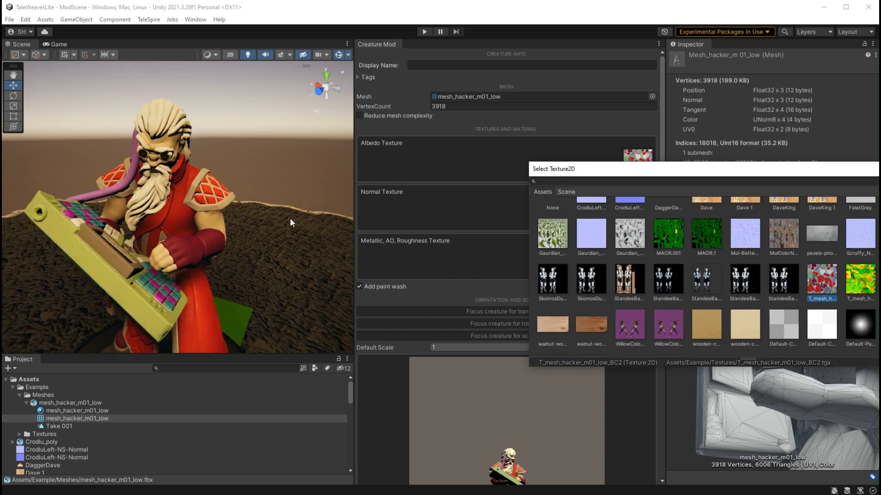
pyautogui.moveTo(290, 218); pyautogui.dragTo(264, 243, button='middle')
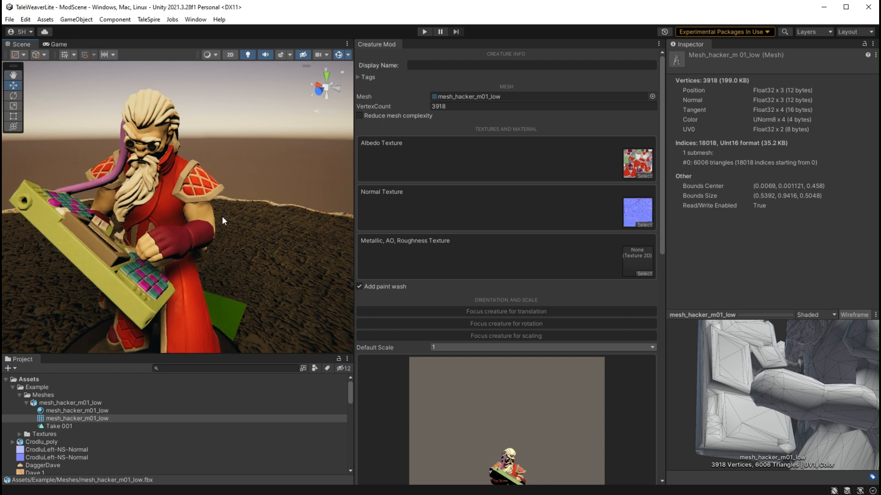
# Examine the coloured creature from the front and side, including its keyboard, screen and robe
pyautogui.moveTo(213, 230); pyautogui.dragTo(131, 255, button='right')
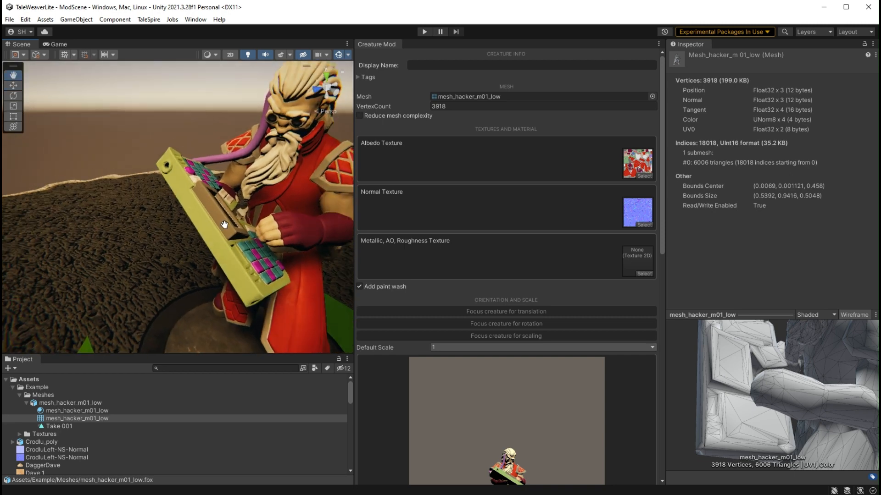
pyautogui.moveTo(224, 225); pyautogui.dragTo(139, 203, button='middle')
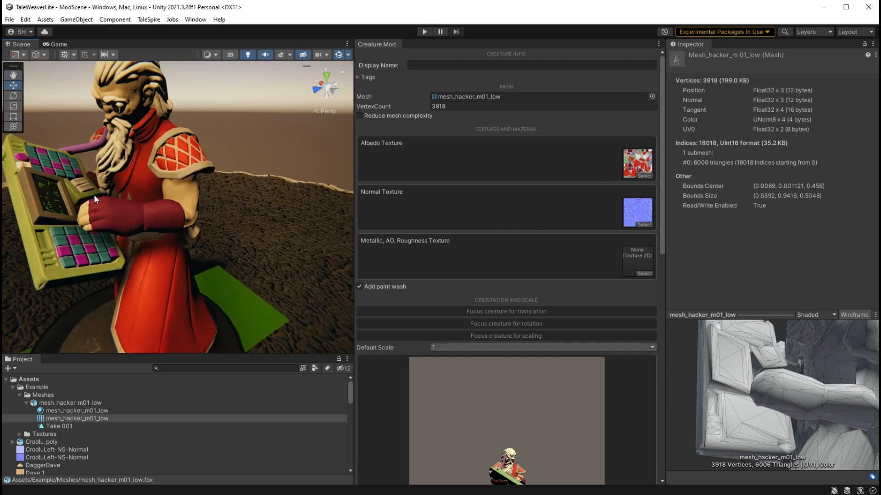
pyautogui.moveTo(94, 194); pyautogui.dragTo(142, 201, button='middle')
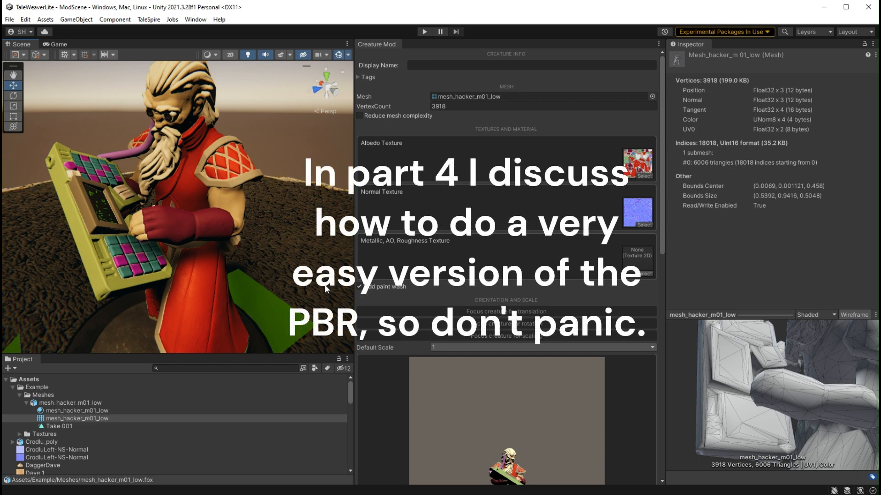
pyautogui.keyDown('alt'); pyautogui.moveTo(247, 232); pyautogui.dragTo(270, 208); pyautogui.keyUp('alt')
pyautogui.moveTo(269, 208); pyautogui.dragTo(237, 213, button='middle')
pyautogui.scroll(-2, 238, 213)
pyautogui.scroll(-4, 193, 246)
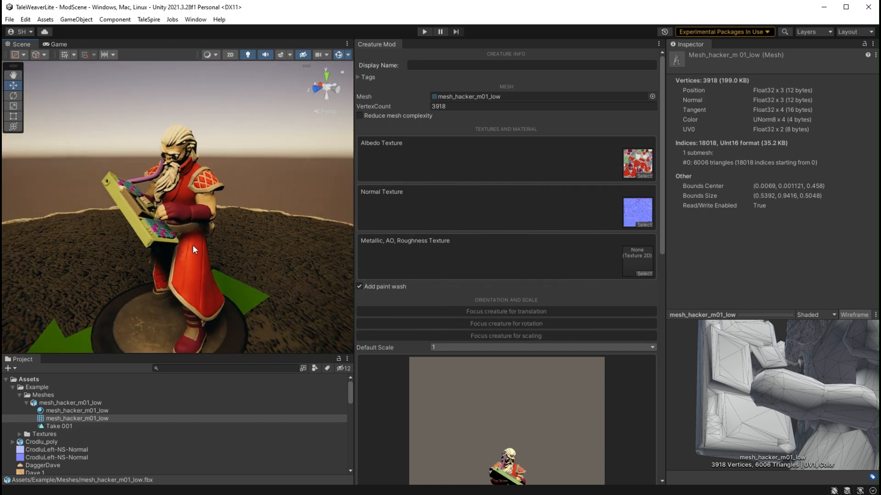
pyautogui.moveTo(193, 246); pyautogui.dragTo(270, 243, button='right')
pyautogui.moveTo(144, 255); pyautogui.dragTo(208, 250, button='middle')
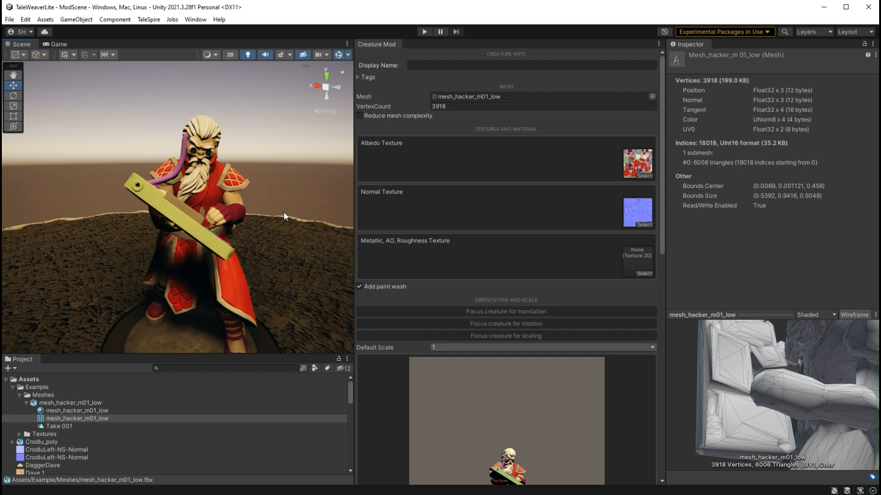
pyautogui.press('d')
pyautogui.moveTo(291, 224); pyautogui.dragTo(163, 231, button='right')
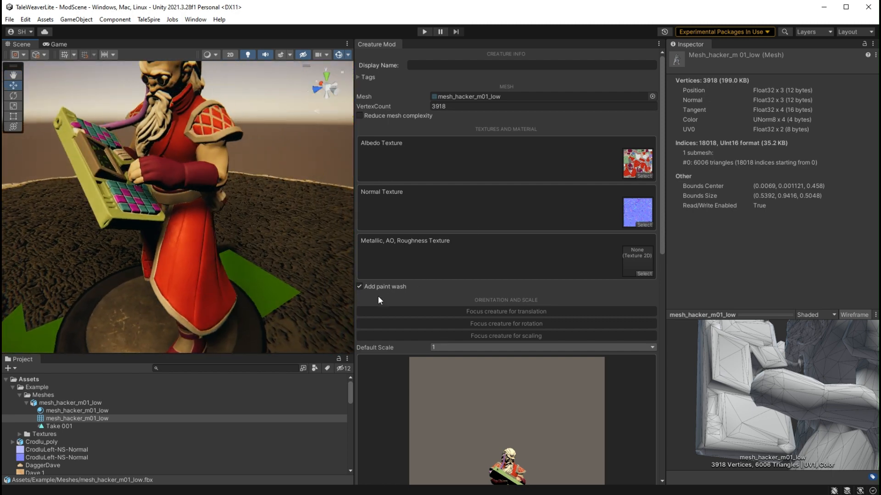
# Assign T_mesh_hacker_m01_low_M_AO_R as the creature's Metallic, AO, Roughness Texture
pyautogui.click(644, 273)
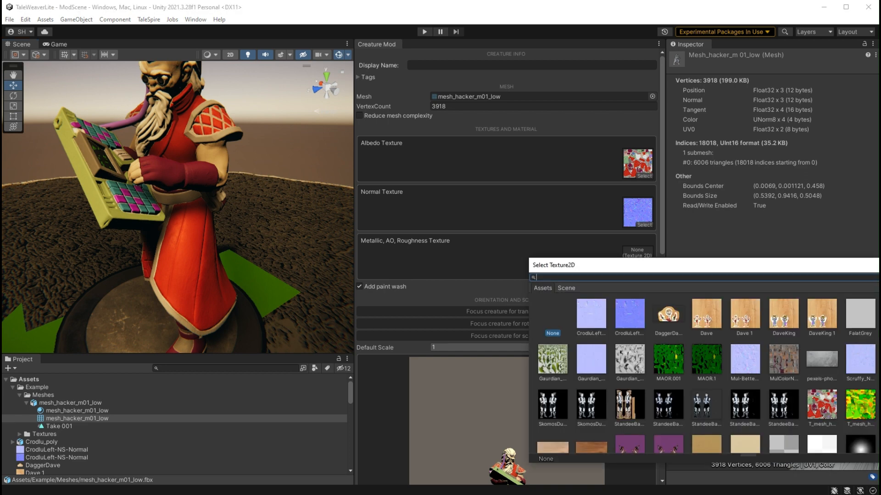
pyautogui.scroll(-3, 707, 373)
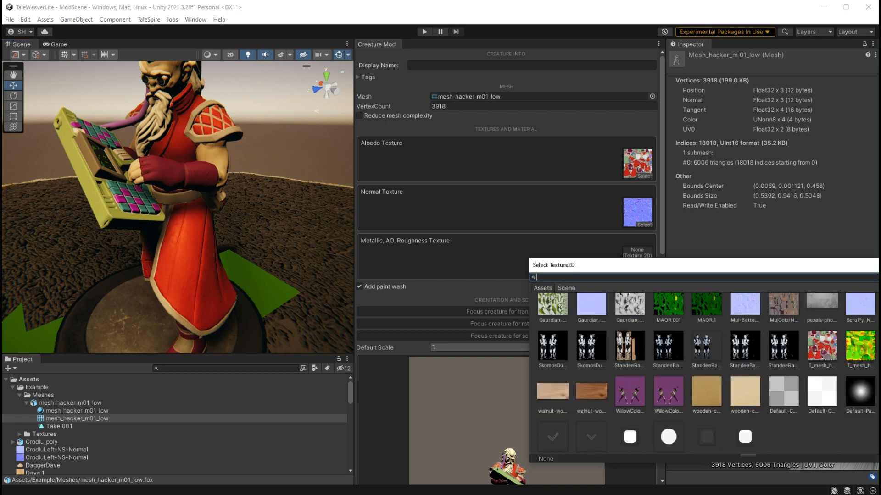
pyautogui.click(860, 347)
pyautogui.moveTo(305, 255)
pyautogui.mouseDown(button='middle')
pyautogui.moveTo(310, 272)
pyautogui.moveTo(295, 253)
pyautogui.moveTo(293, 281)
pyautogui.moveTo(290, 262)
pyautogui.mouseUp(button='middle')
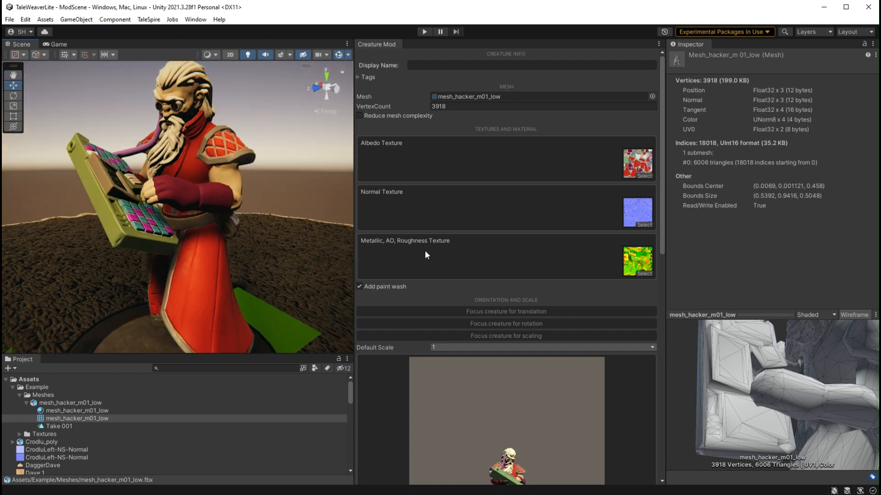
pyautogui.keyDown('alt'); pyautogui.moveTo(298, 256); pyautogui.dragTo(133, 189); pyautogui.keyUp('alt')
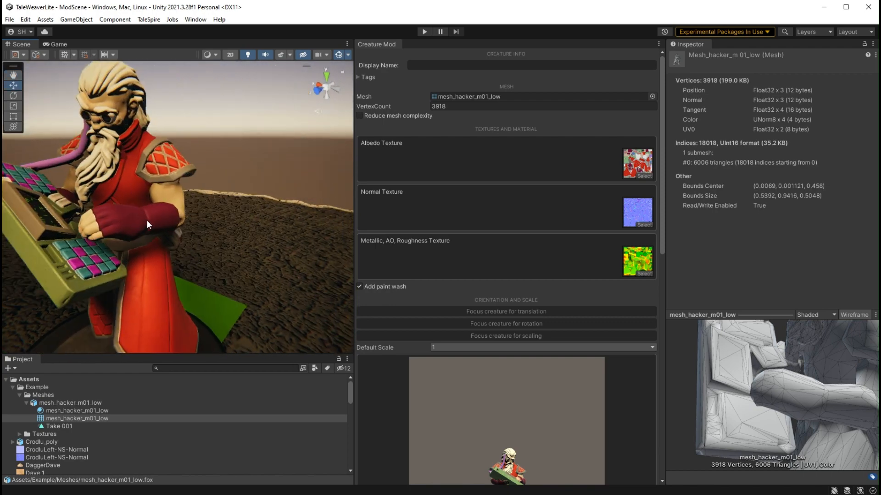
# Try the Metallic, AO, Roughness Texture as None and as T_mesh_hacker_m01_low_BC2, and restore T_mesh_hacker_m01_low_M_AO_R
pyautogui.click(644, 274)
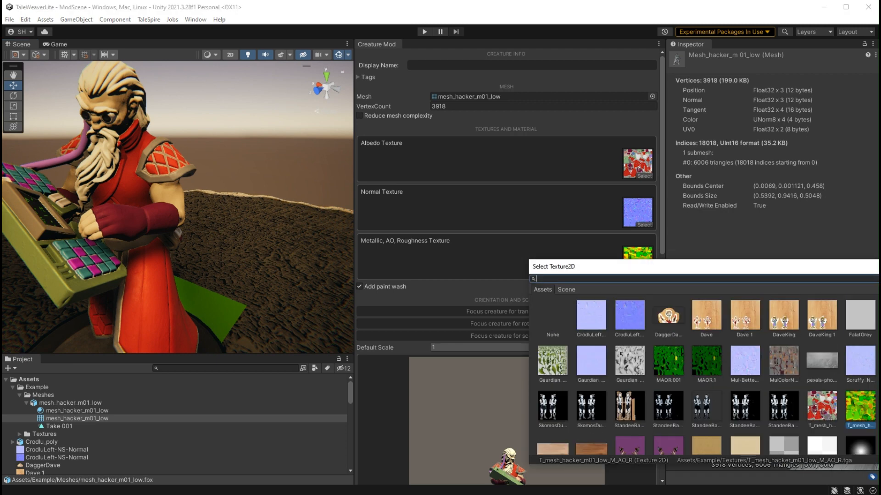
pyautogui.click(552, 317)
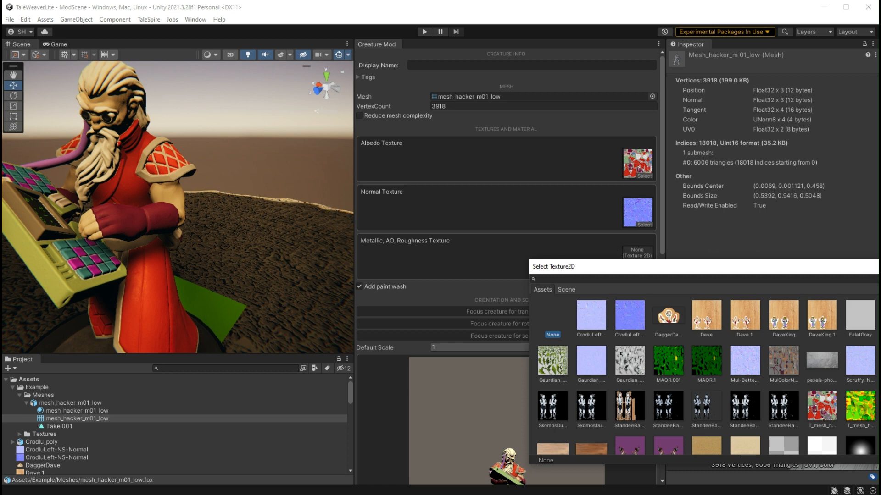
pyautogui.click(821, 406)
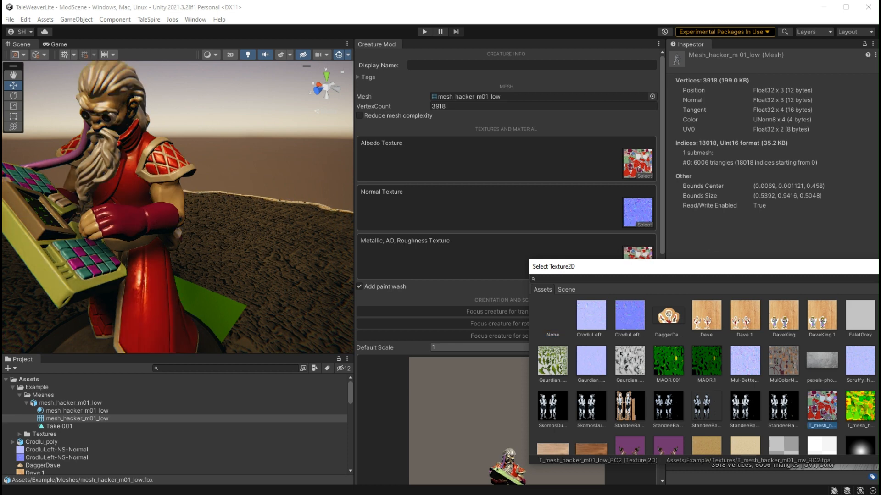
pyautogui.click(552, 317)
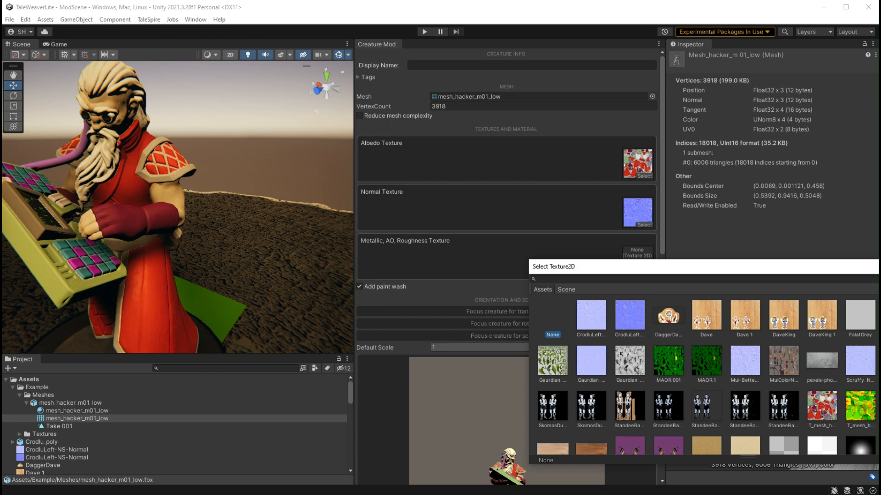
pyautogui.click(860, 407)
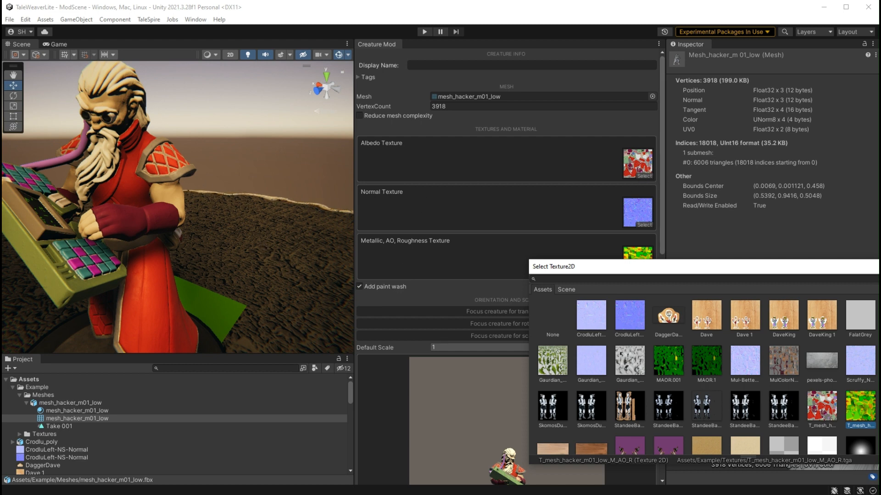
# Try the Metallic, AO, Roughness Texture as None and as T_mesh_hacker_m01_low_BC2 on the belt pouches, and restore T_mesh_hacker_m01_low_M_AO_R
pyautogui.moveTo(162, 279); pyautogui.dragTo(241, 232, button='middle')
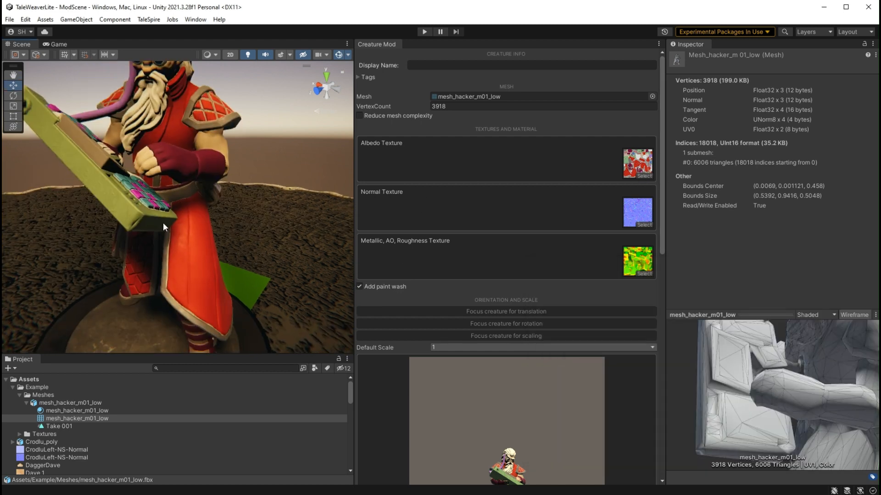
pyautogui.moveTo(55, 220); pyautogui.dragTo(240, 229, button='right')
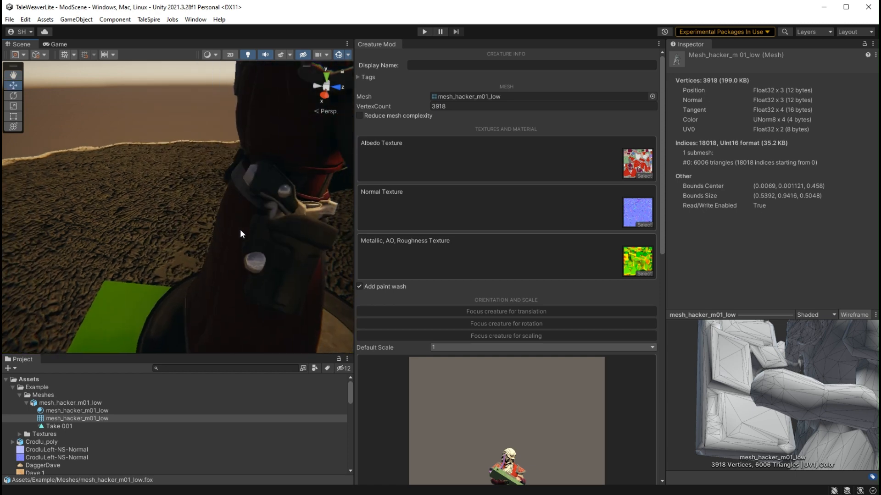
pyautogui.moveTo(265, 249); pyautogui.dragTo(245, 241, button='middle')
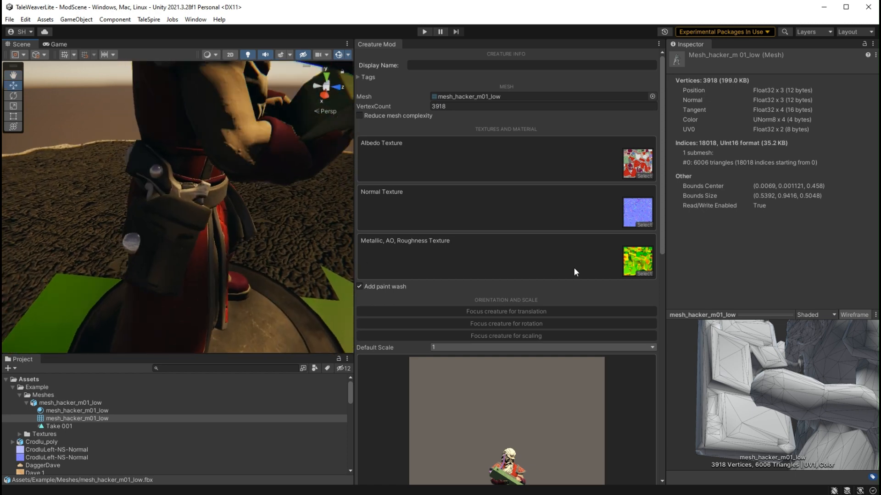
pyautogui.click(645, 273)
pyautogui.scroll(3, 706, 374)
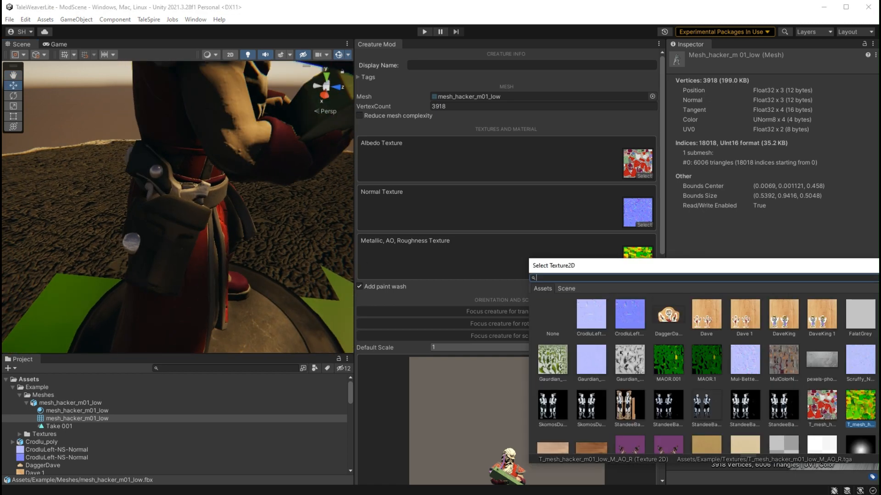
pyautogui.click(552, 315)
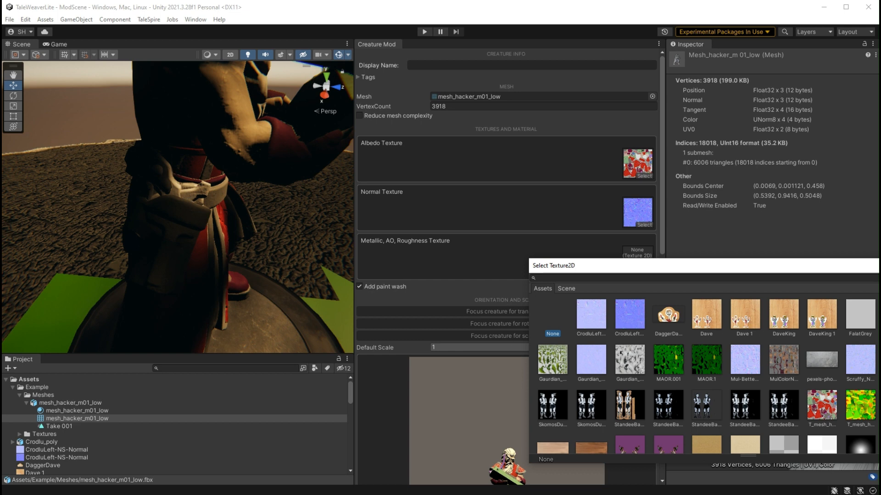
pyautogui.click(822, 405)
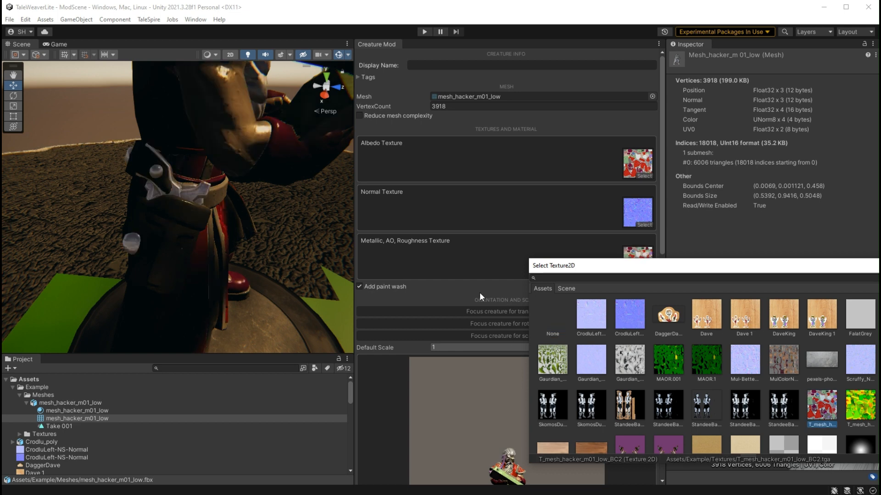
pyautogui.click(860, 406)
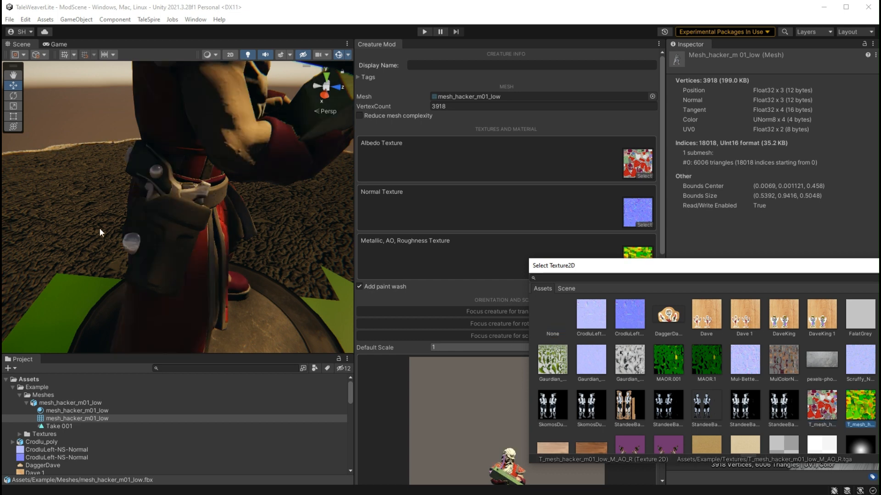
# Clear the Metallic, AO, Roughness Texture to None once more and reassign T_mesh_hacker_m01_low_M_AO_R
pyautogui.scroll(-2, 245, 213)
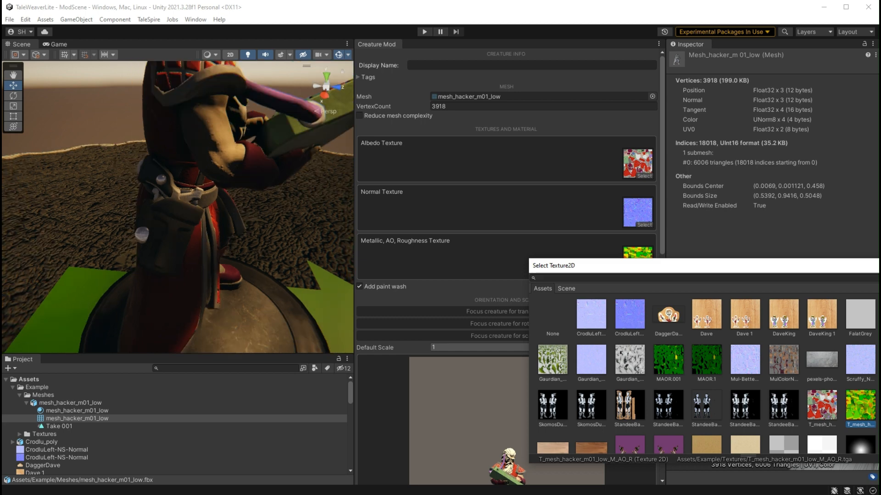
pyautogui.click(552, 316)
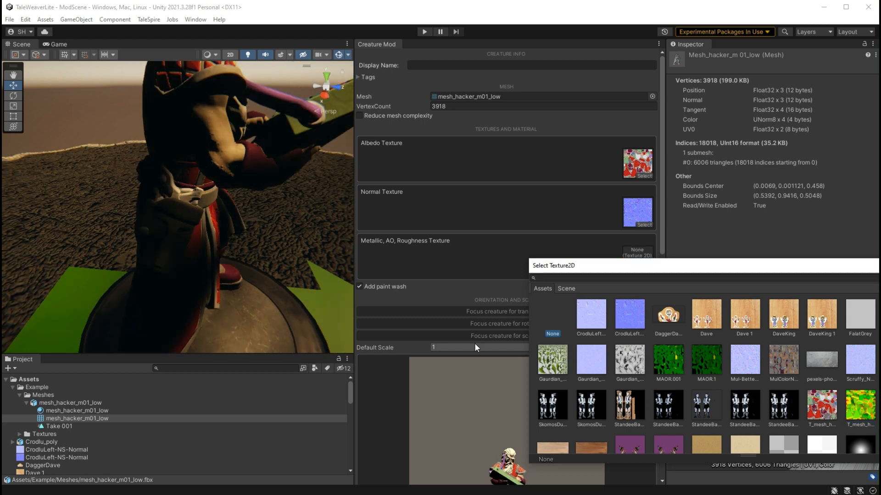
pyautogui.click(860, 405)
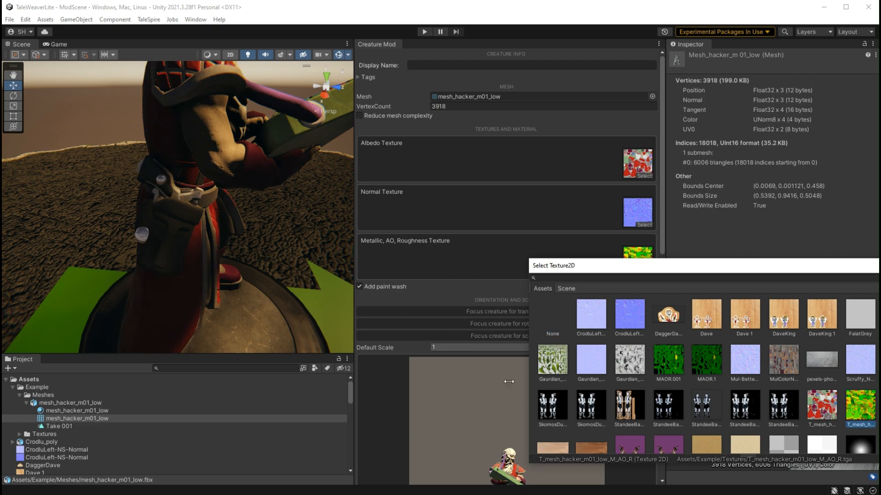
# Examine the fully textured creature around its side and front, both up close and as a whole figure
pyautogui.moveTo(274, 206); pyautogui.dragTo(275, 239, button='middle')
pyautogui.keyDown('alt'); pyautogui.moveTo(275, 239); pyautogui.dragTo(248, 211); pyautogui.keyUp('alt')
pyautogui.moveTo(249, 210); pyautogui.dragTo(199, 202, button='middle')
pyautogui.keyDown('alt'); pyautogui.moveTo(199, 202); pyautogui.dragTo(285, 184); pyautogui.keyUp('alt')
pyautogui.moveTo(285, 184); pyautogui.dragTo(250, 191, button='middle')
pyautogui.keyDown('alt'); pyautogui.moveTo(249, 190); pyautogui.dragTo(219, 210); pyautogui.keyUp('alt')
pyautogui.moveTo(267, 219); pyautogui.dragTo(226, 227, button='middle')
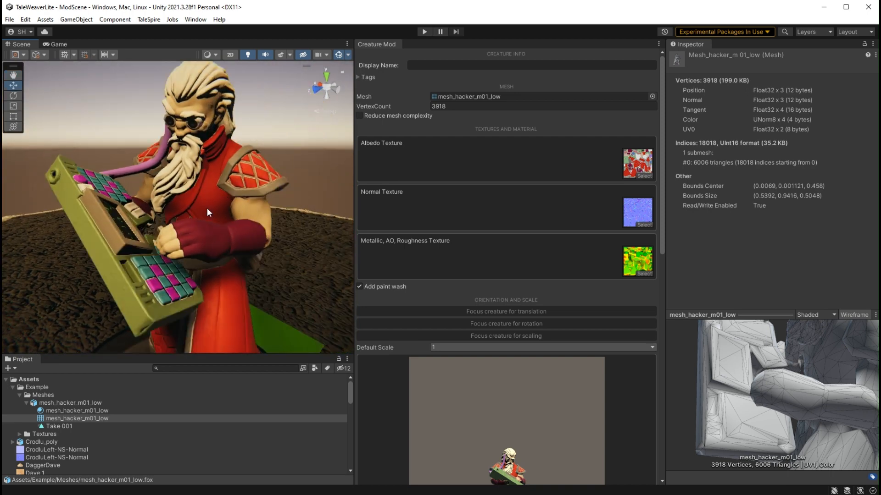
pyautogui.scroll(-5, 233, 235)
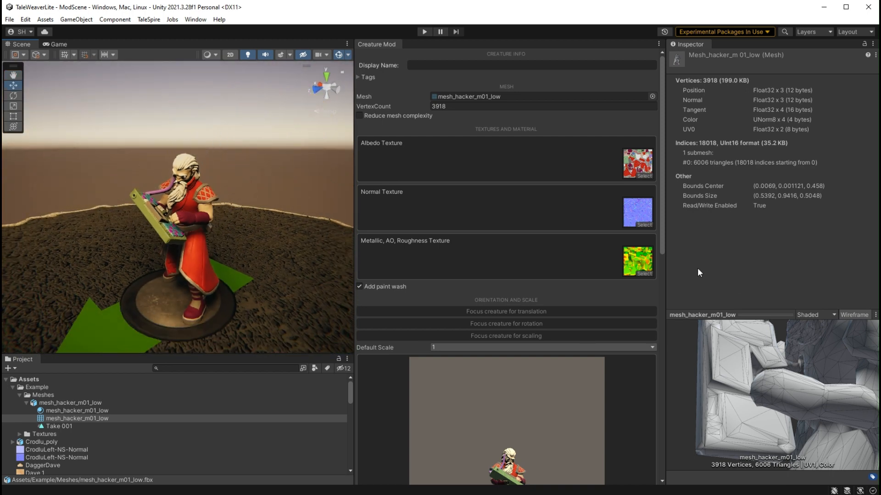
# Compare the whole figure with the Metallic, AO, Roughness Texture set to None and with T_mesh_hacker_m01_low_M_AO_R reassigned
pyautogui.click(642, 273)
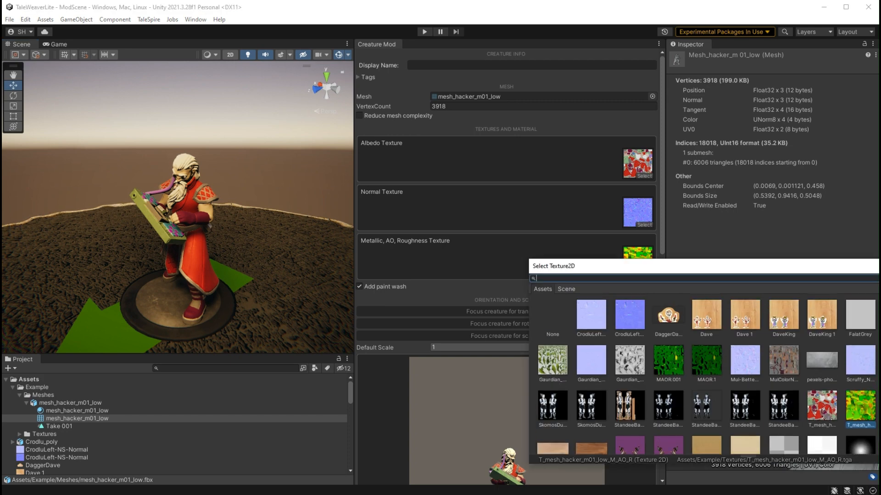
pyautogui.click(552, 318)
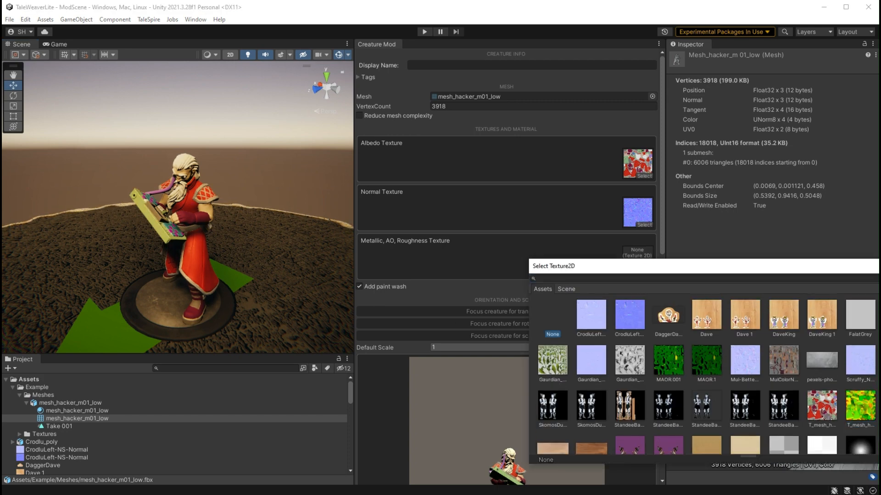
pyautogui.keyDown('alt'); pyautogui.moveTo(174, 212); pyautogui.dragTo(215, 221); pyautogui.keyUp('alt')
pyautogui.moveTo(94, 231); pyautogui.dragTo(142, 232, button='middle')
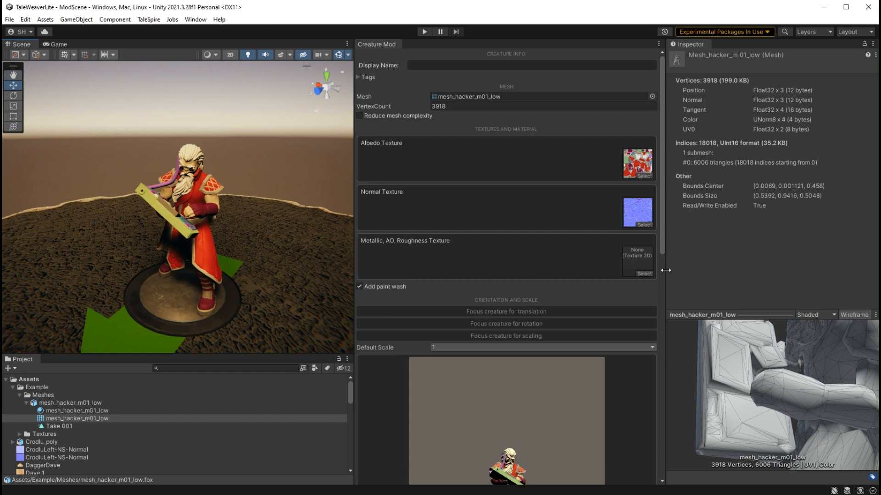
pyautogui.click(643, 274)
pyautogui.click(860, 403)
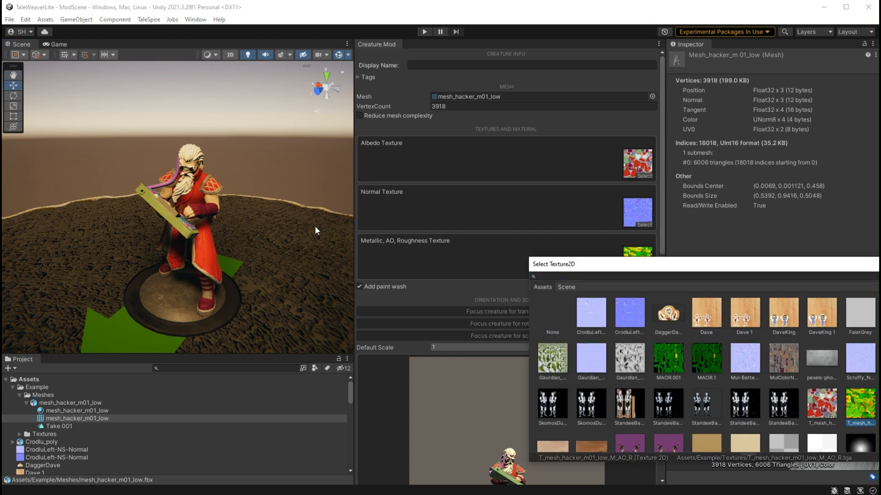
pyautogui.scroll(5, 292, 205)
pyautogui.moveTo(292, 214); pyautogui.dragTo(268, 206, button='middle')
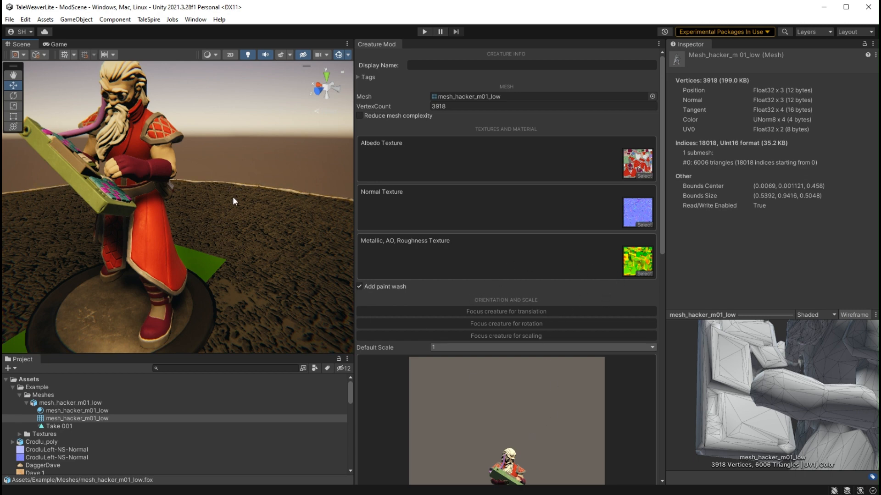
pyautogui.moveTo(232, 199); pyautogui.dragTo(260, 204, button='middle')
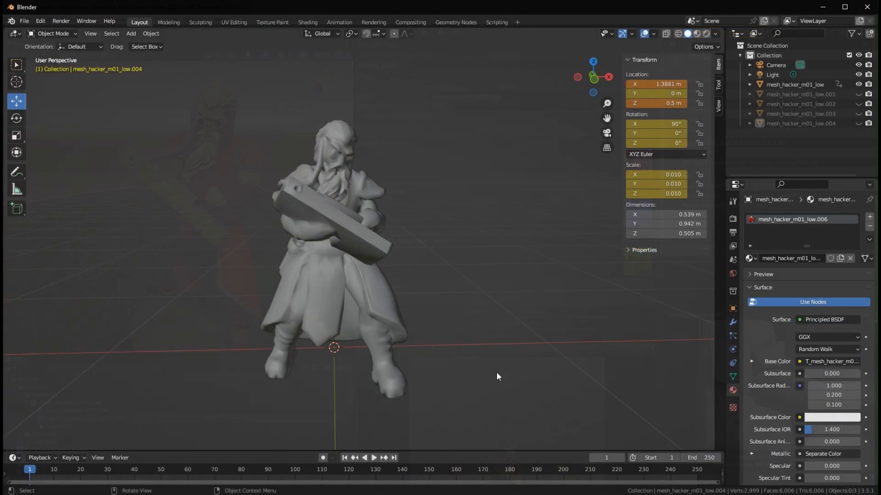
# Switch to Blender, examine the untextured hacker mesh from several angles, and widen the Outliner and Properties area
pyautogui.moveTo(496, 372); pyautogui.dragTo(461, 354, button='middle')
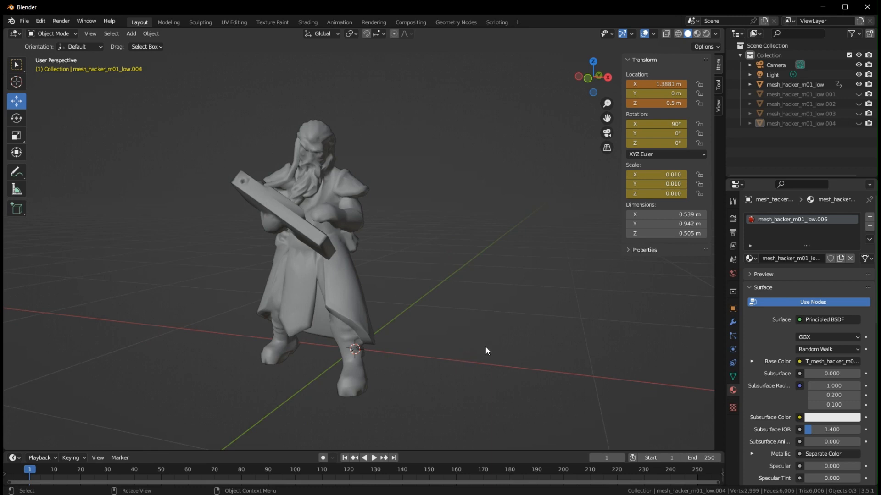
pyautogui.moveTo(370, 295); pyautogui.dragTo(386, 295, button='middle')
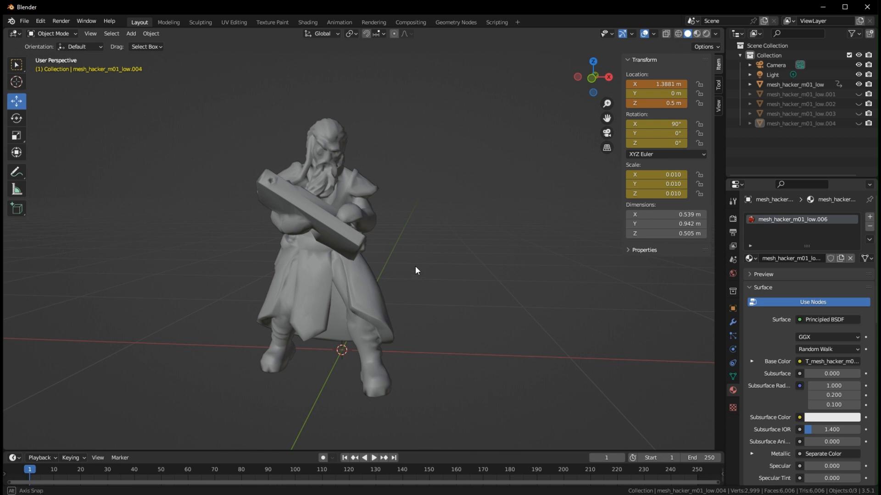
pyautogui.moveTo(414, 266)
pyautogui.mouseDown(button='middle')
pyautogui.moveTo(403, 274)
pyautogui.moveTo(395, 240)
pyautogui.moveTo(407, 266)
pyautogui.mouseUp(button='middle')
pyautogui.rightClick(401, 271)
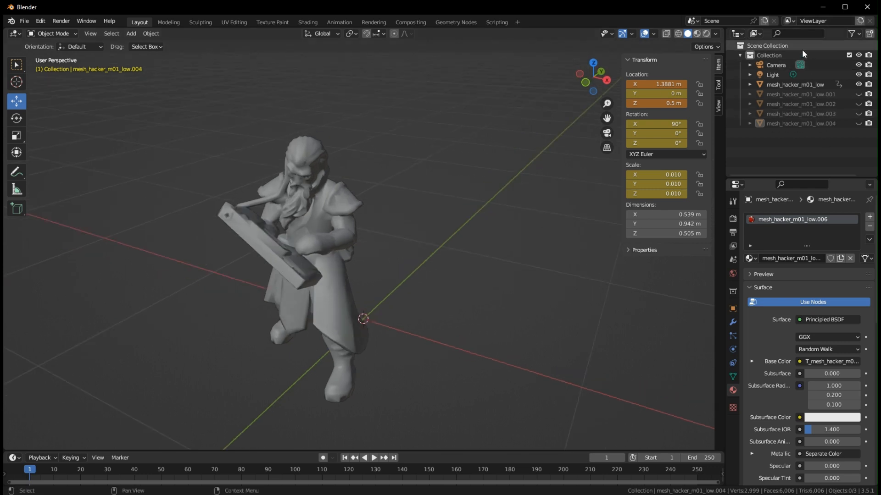
pyautogui.moveTo(725, 162); pyautogui.dragTo(659, 152)
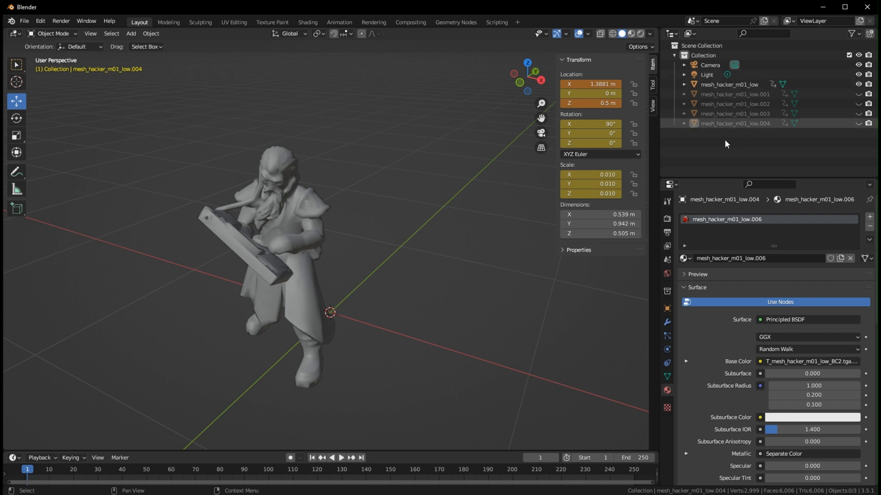
# Unhide mesh_hacker_m01_low.001 and bring it into view beside the original hacker mesh
pyautogui.moveTo(359, 271); pyautogui.dragTo(315, 273, button='middle')
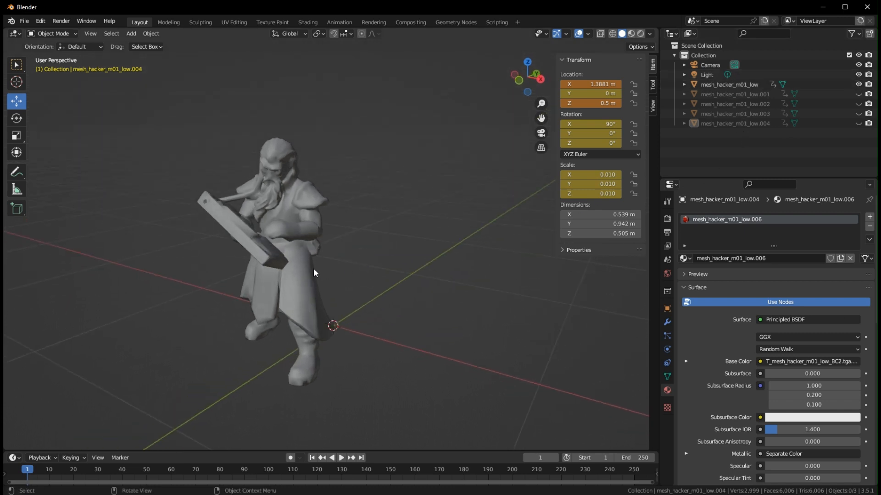
pyautogui.moveTo(342, 222); pyautogui.dragTo(366, 219, button='middle')
pyautogui.scroll(2, 389, 254)
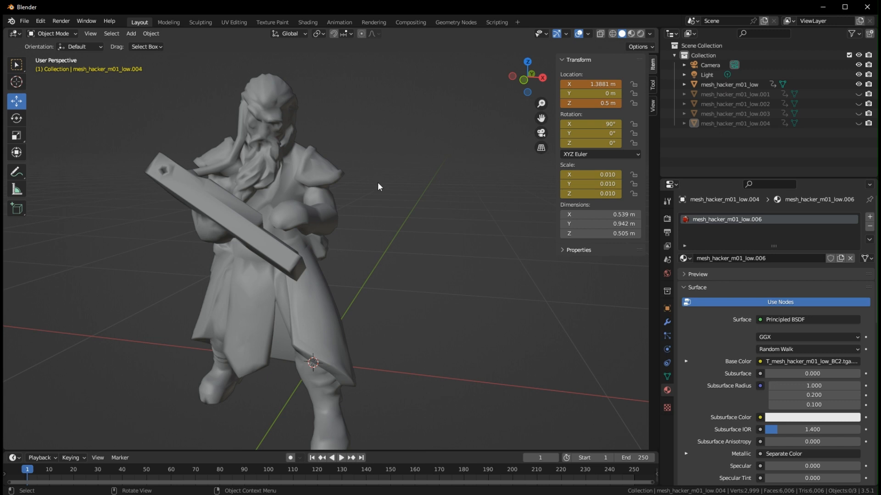
pyautogui.moveTo(378, 187); pyautogui.dragTo(311, 203, button='middle')
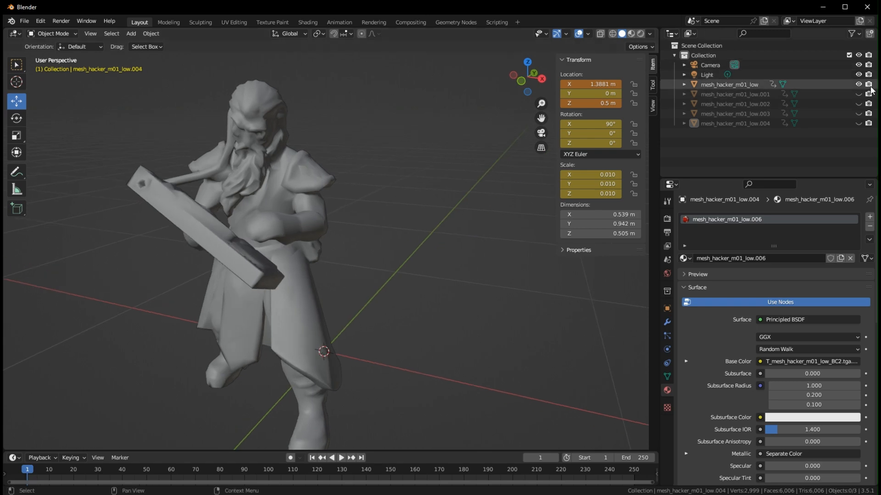
pyautogui.click(859, 94)
pyautogui.scroll(3, 399, 252)
pyautogui.moveTo(399, 252)
pyautogui.mouseDown(button='middle')
pyautogui.moveTo(481, 261)
pyautogui.moveTo(408, 269)
pyautogui.moveTo(427, 246)
pyautogui.moveTo(450, 273)
pyautogui.moveTo(469, 280)
pyautogui.moveTo(518, 274)
pyautogui.moveTo(386, 267)
pyautogui.moveTo(399, 263)
pyautogui.mouseUp(button='middle')
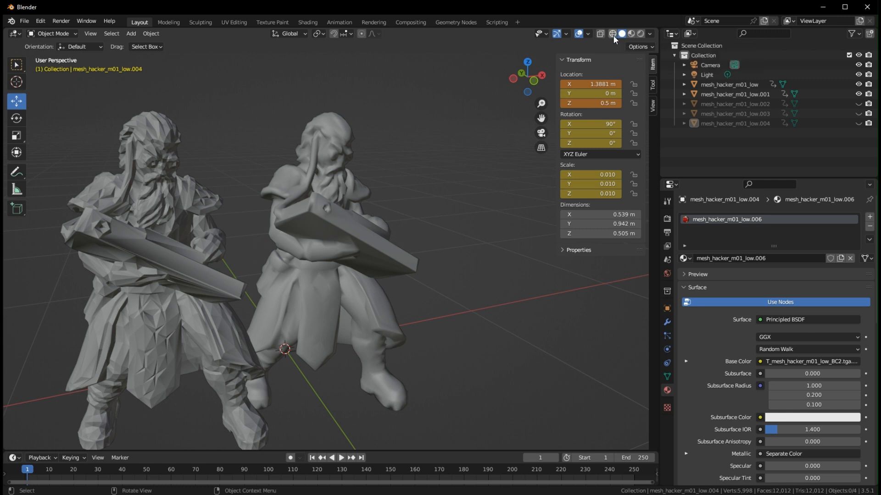
# Compare the two meshes in Wireframe and Solid shading, selecting each one in turn and clearing the selection
pyautogui.click(613, 34)
pyautogui.moveTo(437, 240); pyautogui.dragTo(411, 228, button='middle')
pyautogui.click(622, 33)
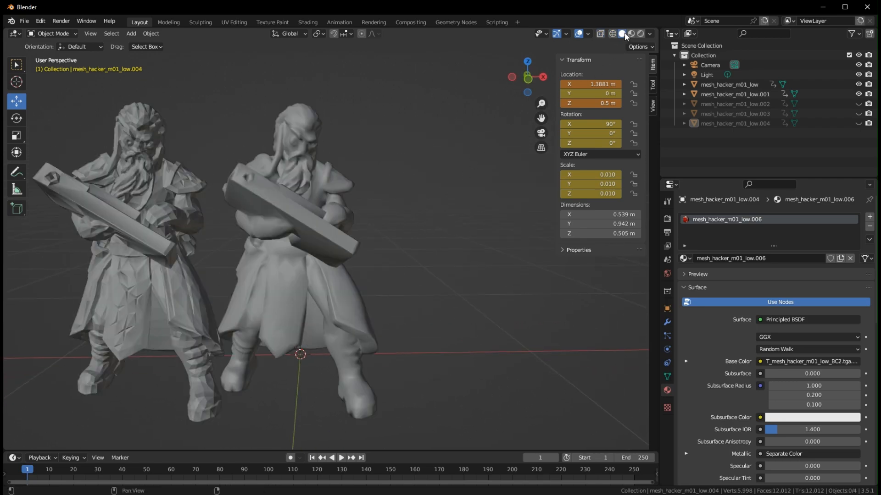
pyautogui.click(178, 255)
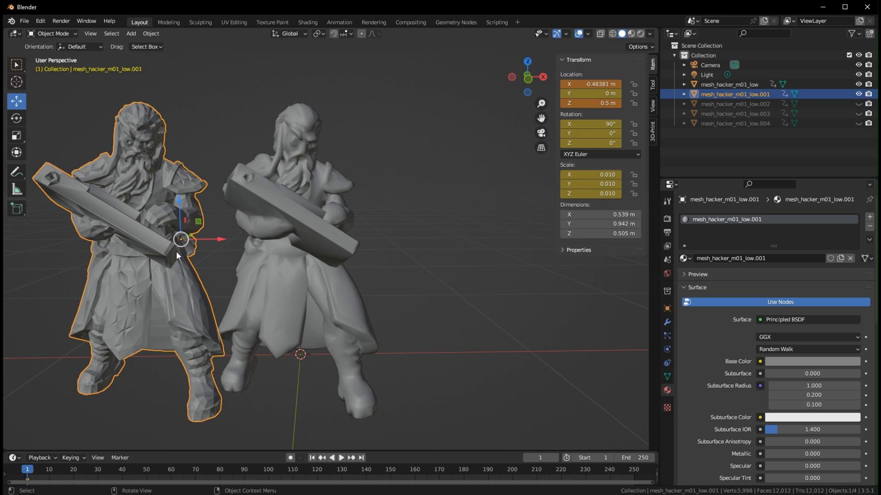
pyautogui.click(271, 229)
pyautogui.click(457, 221)
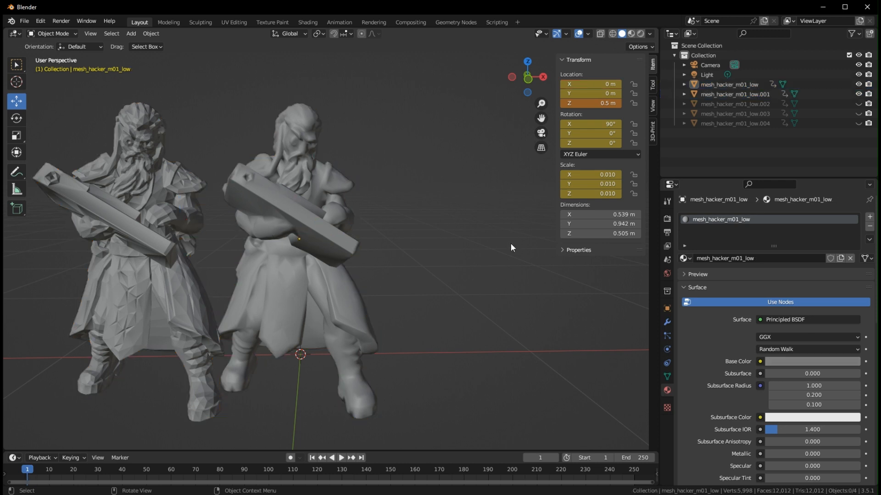
# Unhide mesh_hacker_m01_low.002 and switch the viewport shading to Material Preview
pyautogui.click(858, 104)
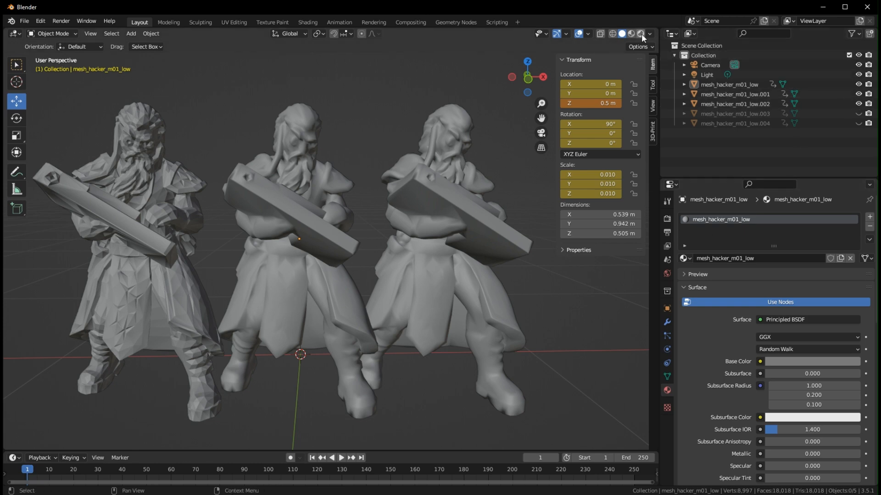
pyautogui.moveTo(585, 303)
pyautogui.mouseDown(button='middle')
pyautogui.moveTo(549, 304)
pyautogui.moveTo(582, 328)
pyautogui.moveTo(547, 308)
pyautogui.mouseUp(button='middle')
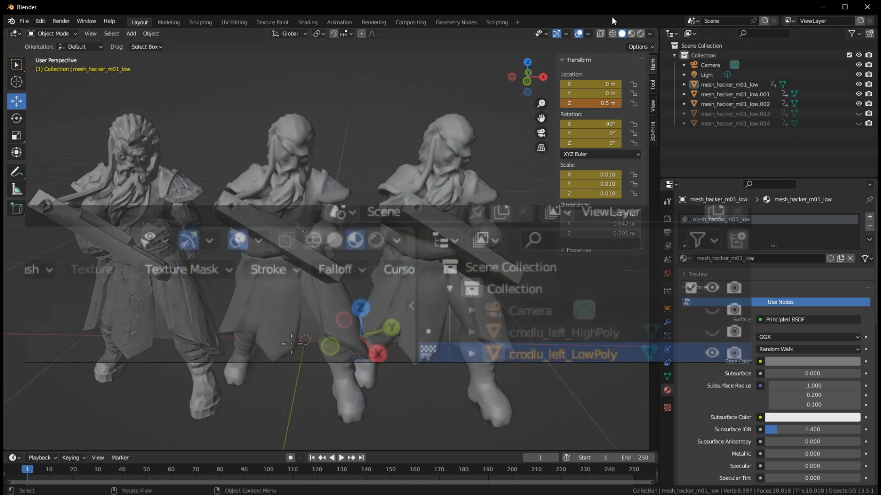
pyautogui.click(631, 34)
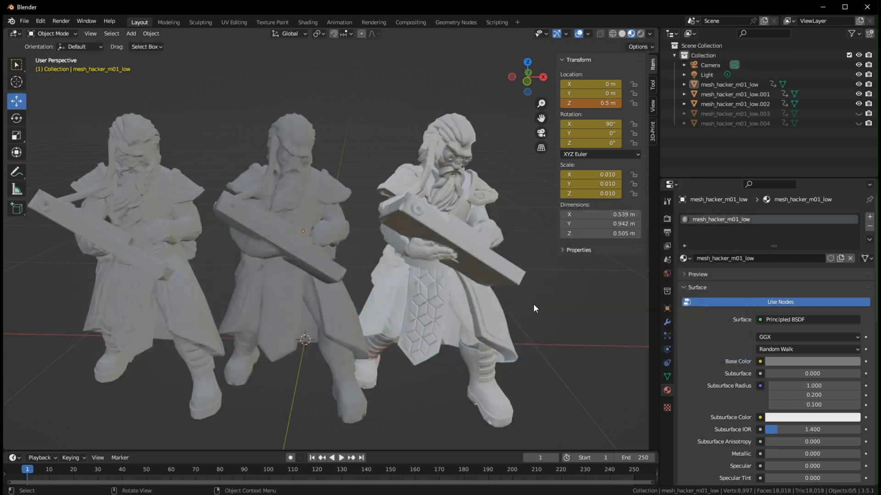
# Examine the surface detail on mesh_hacker_m01_low.002 and unhide mesh_hacker_m01_low.003 beside it
pyautogui.moveTo(486, 243); pyautogui.dragTo(444, 256, button='middle')
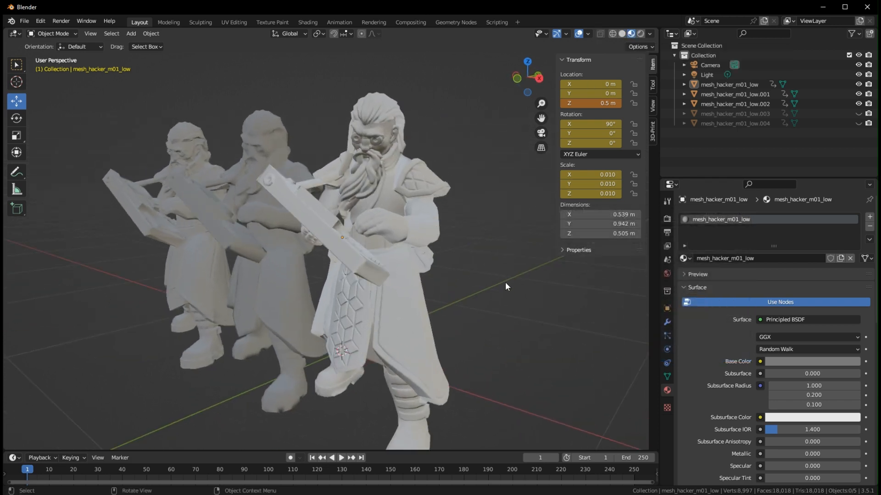
pyautogui.moveTo(506, 285); pyautogui.dragTo(519, 281, button='middle')
pyautogui.keyDown('shift'); pyautogui.moveTo(537, 318); pyautogui.dragTo(456, 314, button='middle'); pyautogui.keyUp('shift')
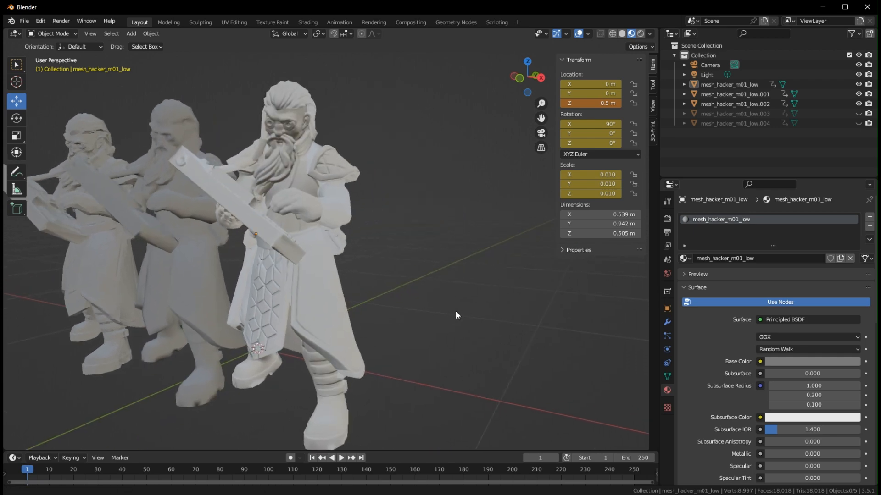
pyautogui.click(858, 114)
pyautogui.moveTo(561, 321); pyautogui.dragTo(461, 333, button='middle')
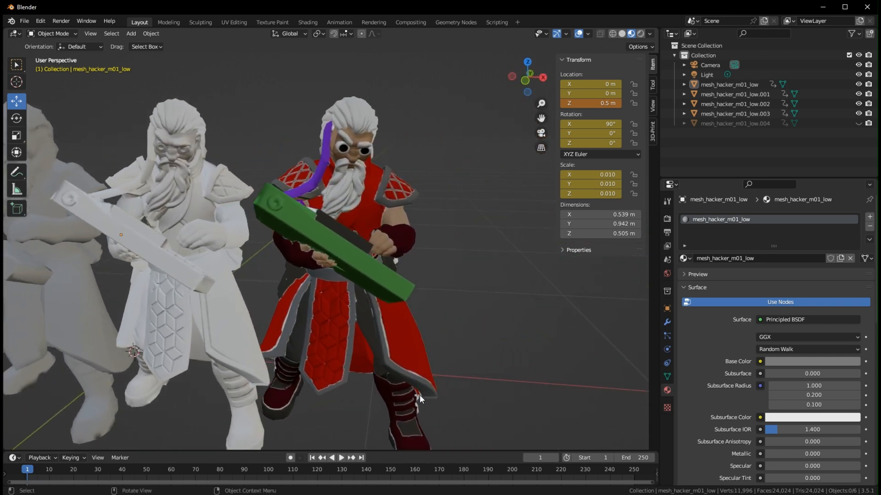
# Unhide mesh_hacker_m01_low.004 and bring it into view beside the other four hacker meshes
pyautogui.moveTo(419, 394); pyautogui.dragTo(431, 373, button='middle')
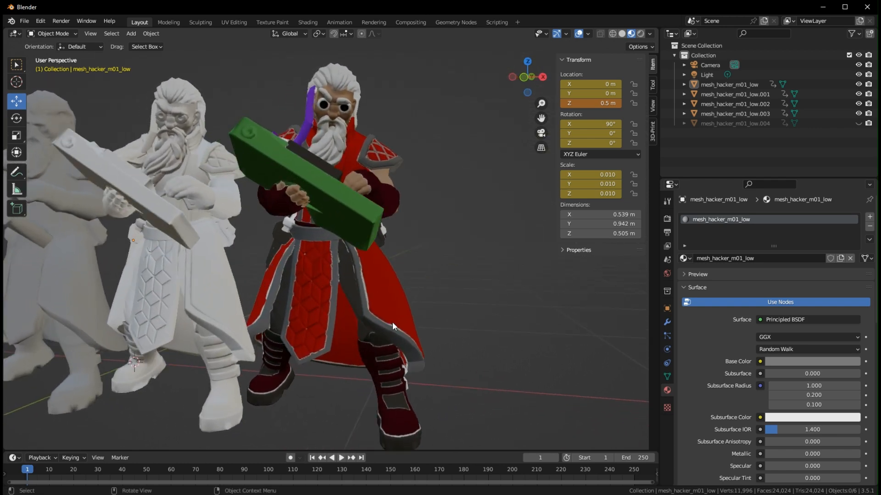
pyautogui.moveTo(392, 322); pyautogui.dragTo(427, 331, button='middle')
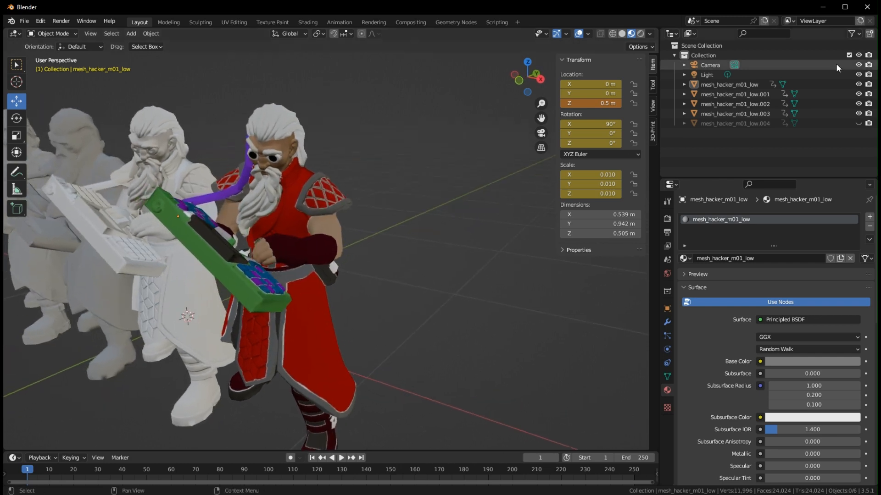
pyautogui.click(858, 123)
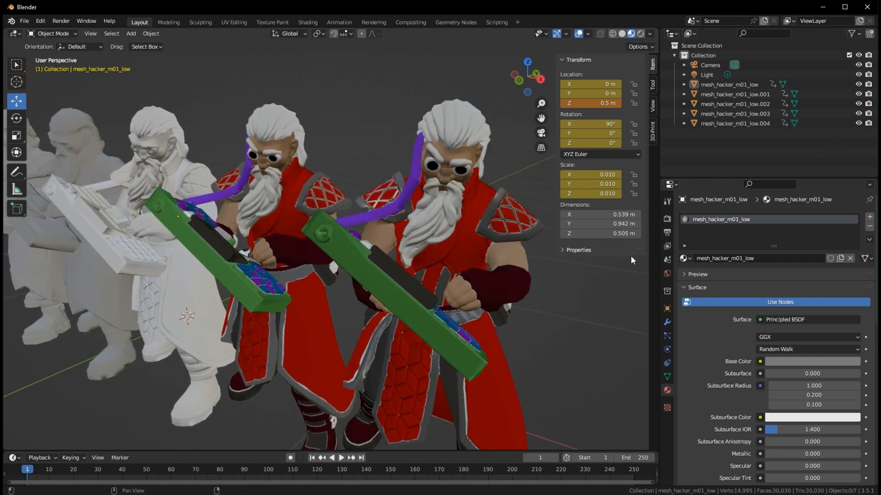
pyautogui.keyDown('shift'); pyautogui.moveTo(559, 326); pyautogui.dragTo(438, 327, button='middle'); pyautogui.keyUp('shift')
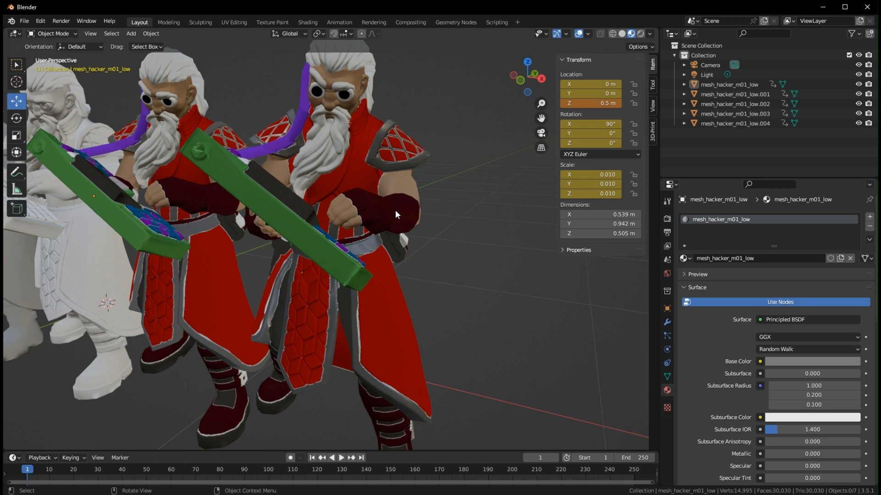
pyautogui.moveTo(471, 337)
pyautogui.mouseDown(button='middle')
pyautogui.moveTo(496, 321)
pyautogui.moveTo(478, 323)
pyautogui.mouseUp(button='middle')
pyautogui.scroll(-5, 496, 321)
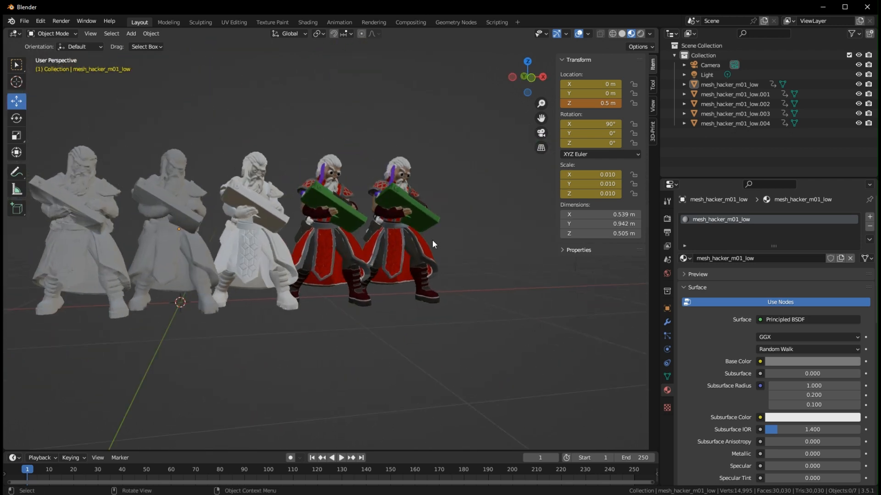
pyautogui.moveTo(432, 240); pyautogui.dragTo(417, 246, button='middle')
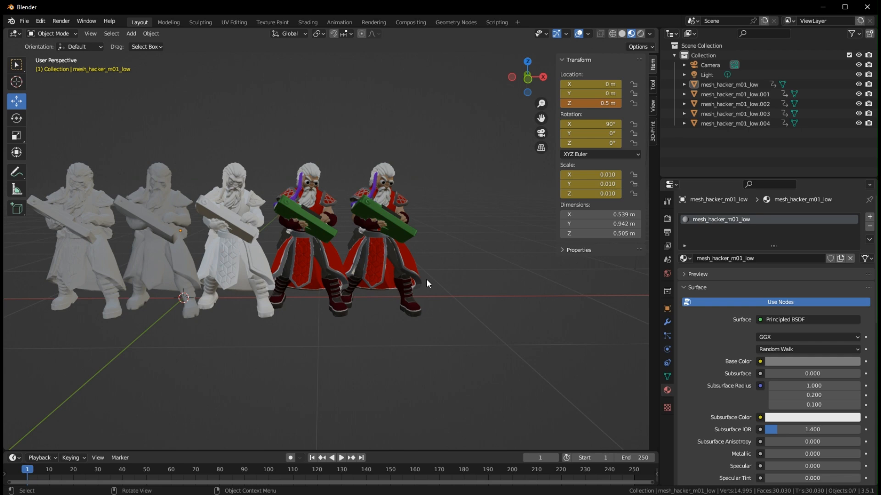
# Widen the 3D viewport and compare all five hacker meshes in front orthographic view and in angled perspective
pyautogui.click(532, 87)
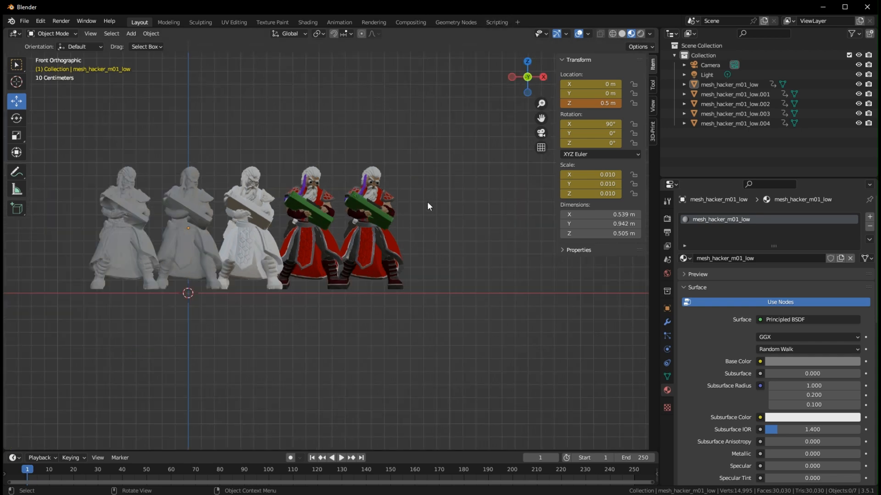
pyautogui.scroll(5, 436, 209)
pyautogui.keyDown('shift'); pyautogui.moveTo(281, 240); pyautogui.dragTo(384, 291, button='middle'); pyautogui.keyUp('shift')
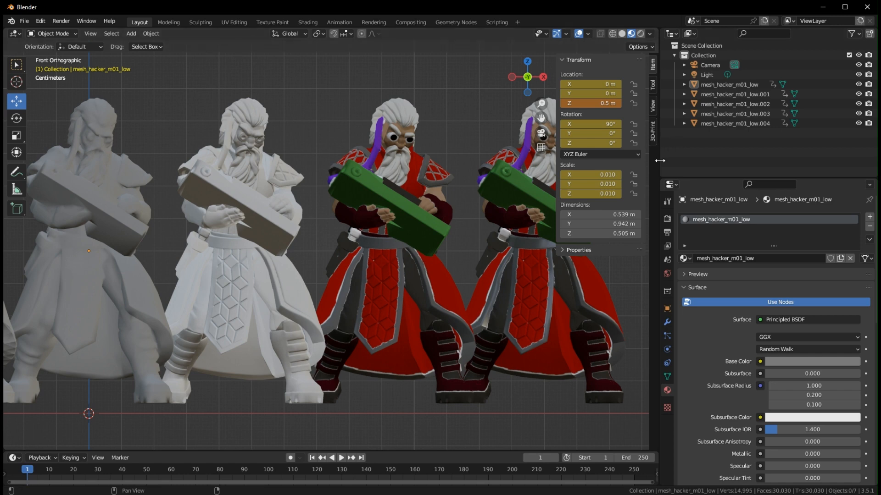
pyautogui.moveTo(659, 161); pyautogui.dragTo(731, 161)
pyautogui.keyDown('shift'); pyautogui.moveTo(377, 273); pyautogui.dragTo(542, 269, button='middle'); pyautogui.keyUp('shift')
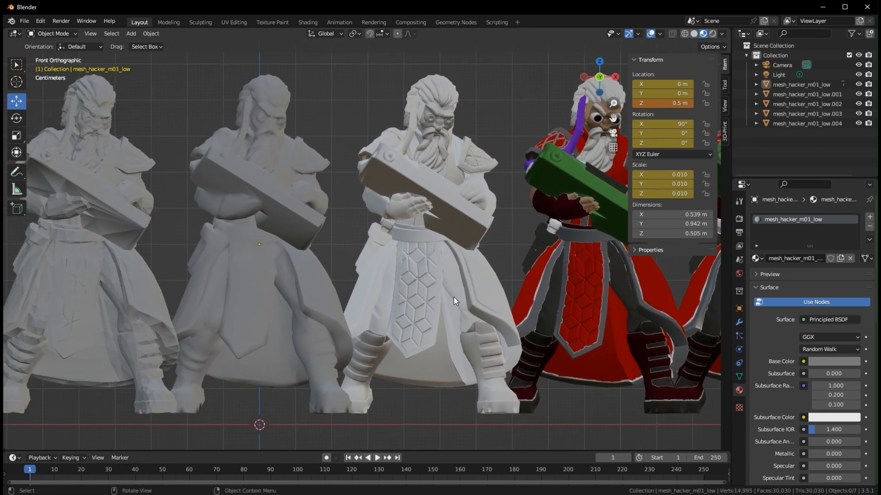
pyautogui.scroll(-3, 454, 301)
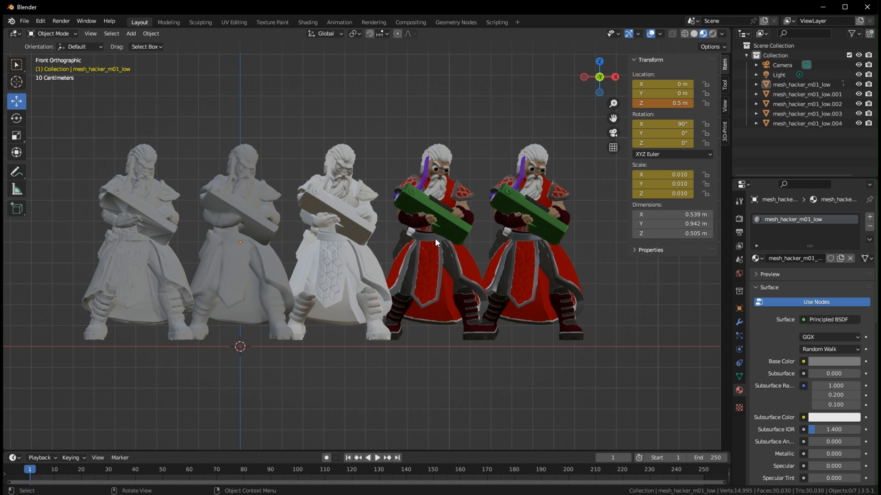
pyautogui.moveTo(455, 288)
pyautogui.mouseDown(button='middle')
pyautogui.moveTo(466, 263)
pyautogui.moveTo(517, 290)
pyautogui.moveTo(472, 288)
pyautogui.mouseUp(button='middle')
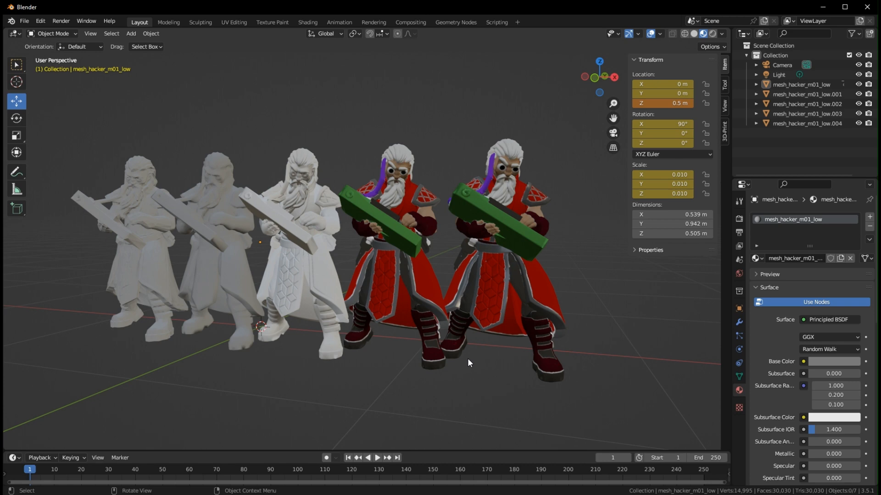
pyautogui.moveTo(467, 359); pyautogui.dragTo(481, 354, button='middle')
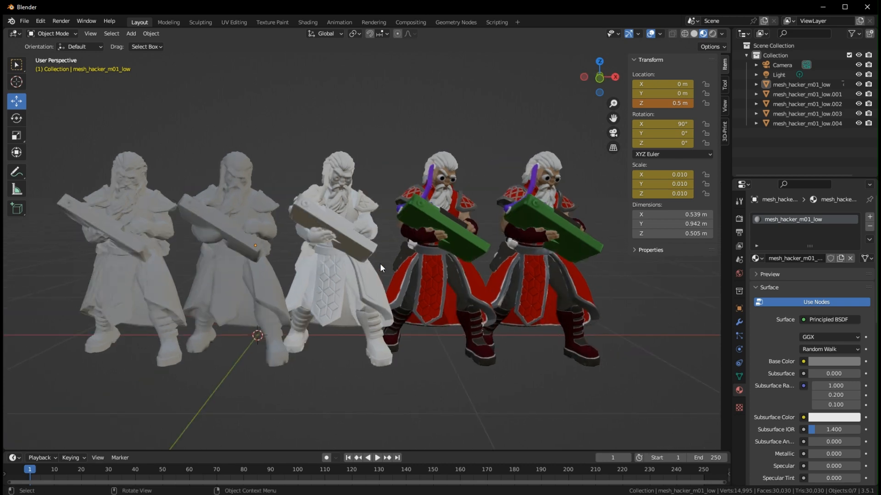